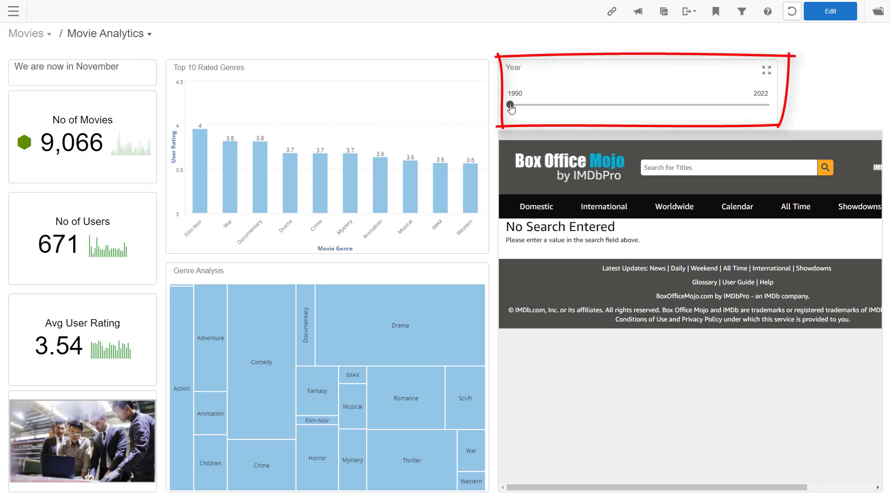
- Filter the dashboard to the year 2006 and check the applied Year filter in the filters list
drag(535, 110, 639, 111)
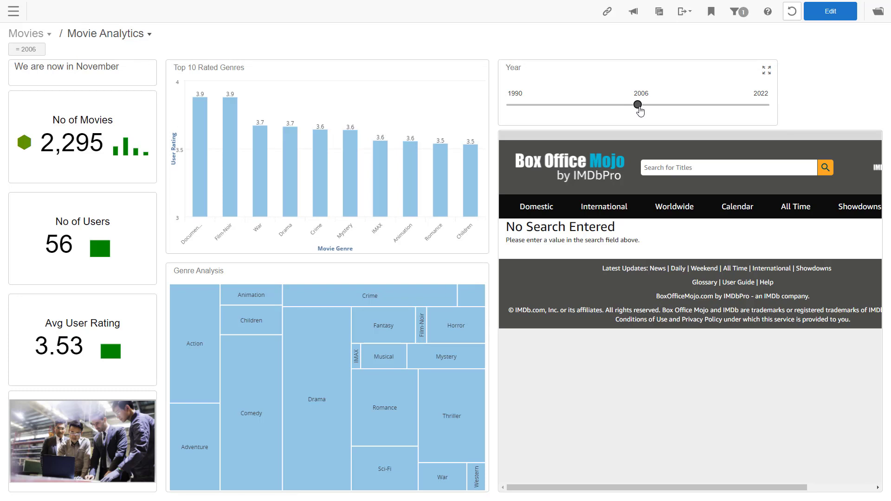
mouse_move(203, 186)
mouse_move(32, 55)
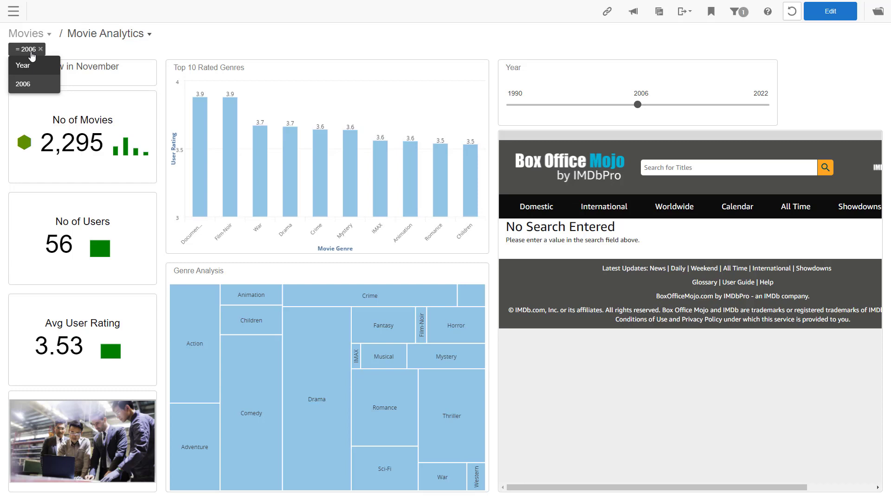
click(31, 53)
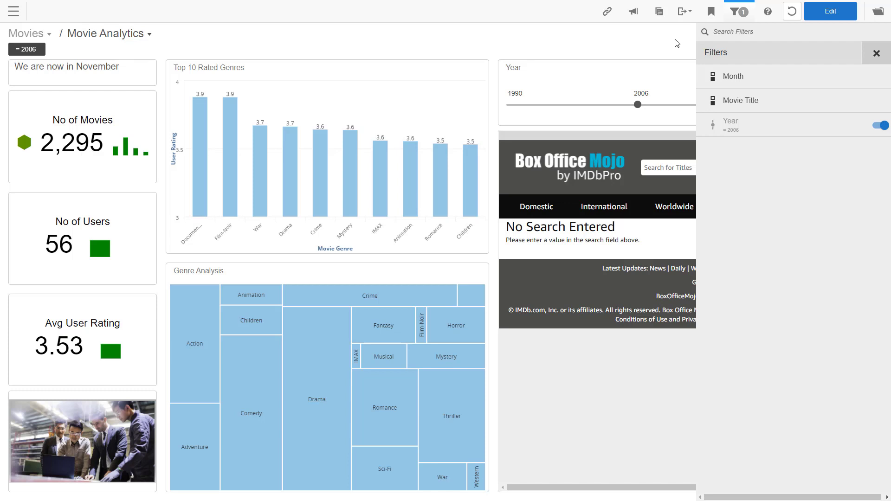
click(737, 12)
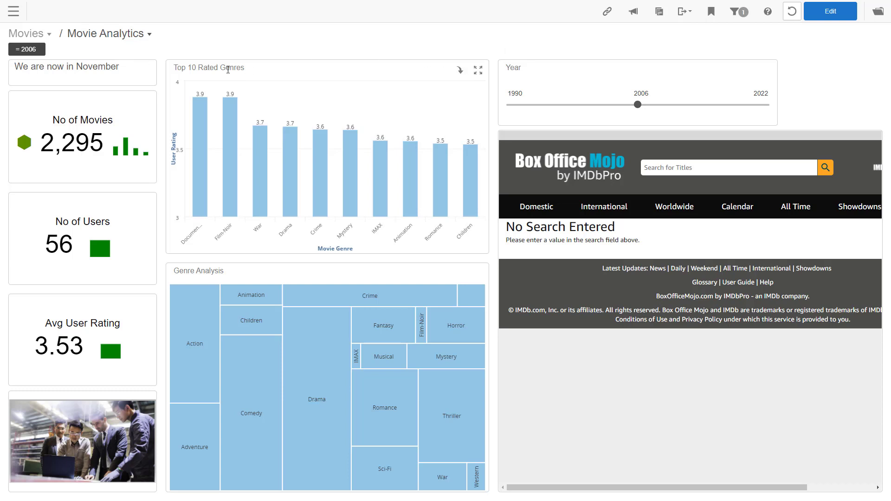
- Filter the dashboard to Documentary from the Top 10 Rated Genres chart, and add Crime to the Movie Genre filter
drag(187, 88, 193, 189)
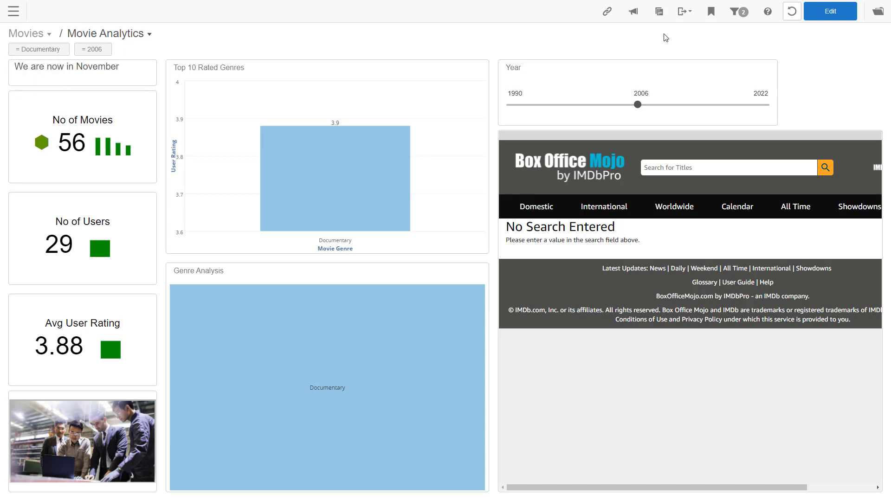
click(734, 12)
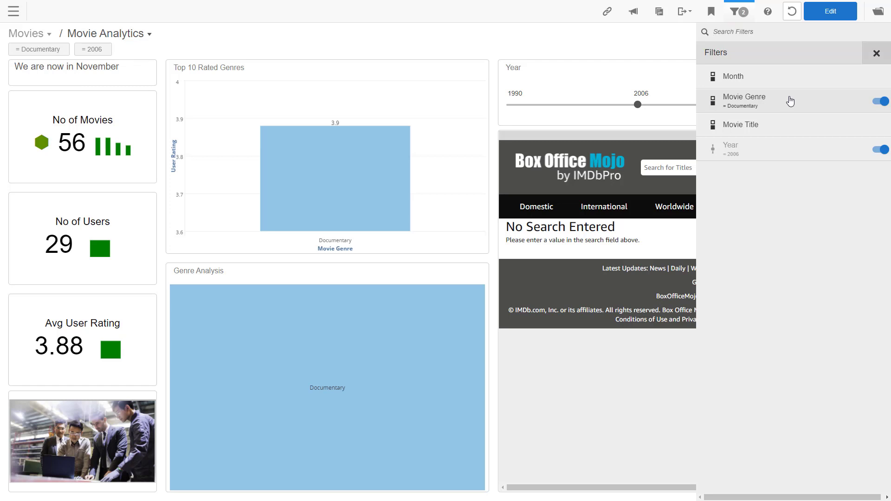
click(787, 99)
click(708, 217)
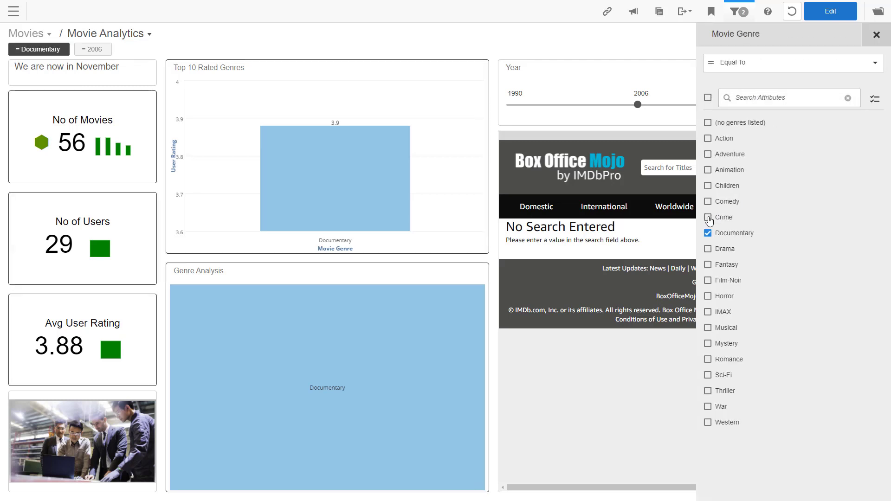
click(834, 490)
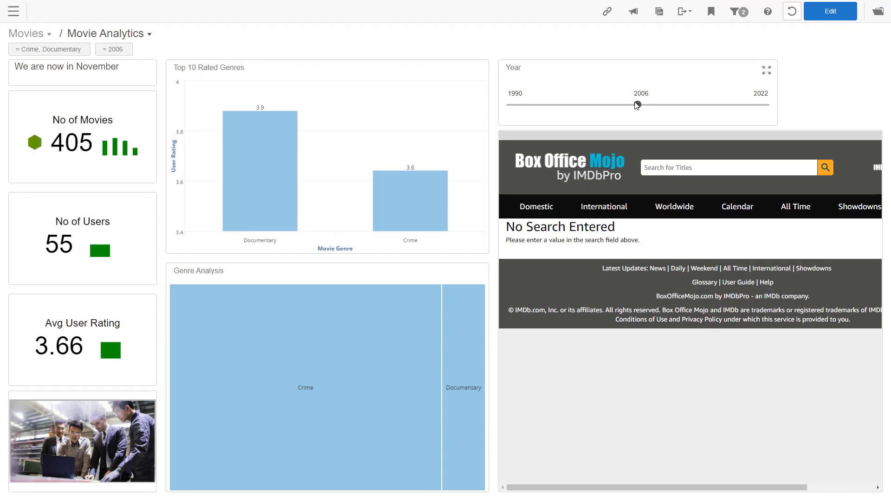
- Set the Year slider to 2013 and remove the Crime and Documentary genre filter
drag(637, 104, 694, 106)
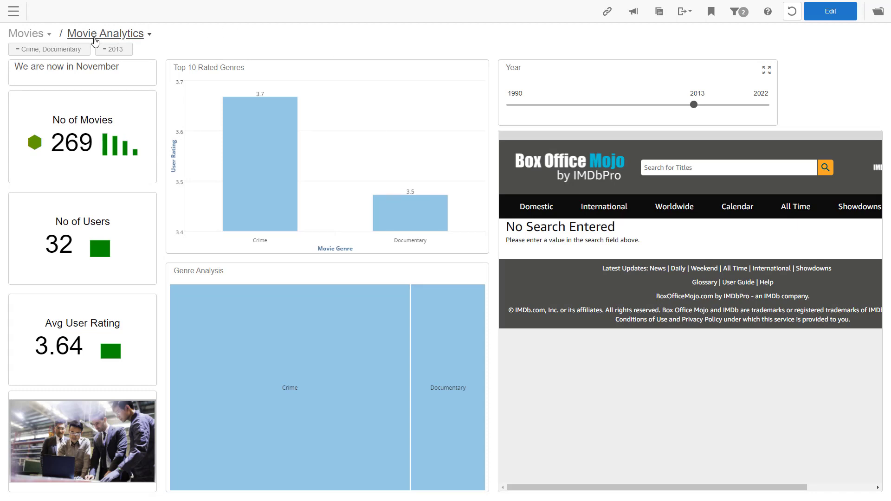
click(85, 49)
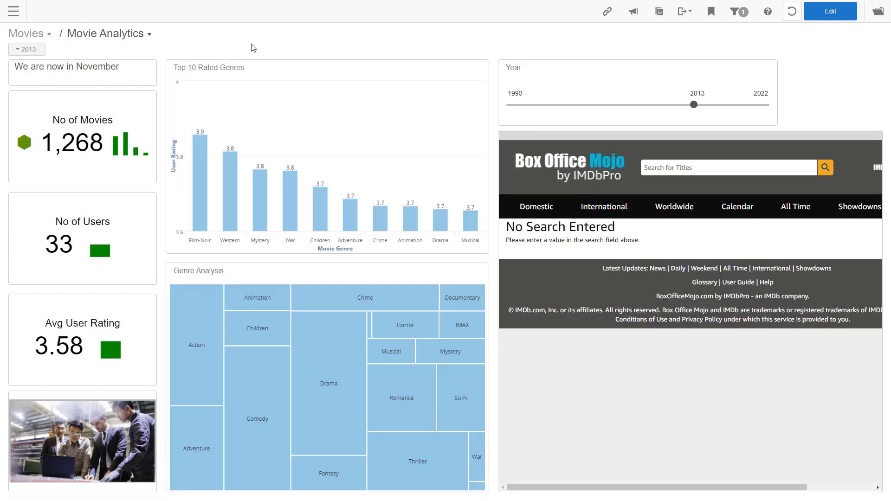
- Switch the Year filter off to view the unfiltered dashboard, and switch it back on
click(735, 13)
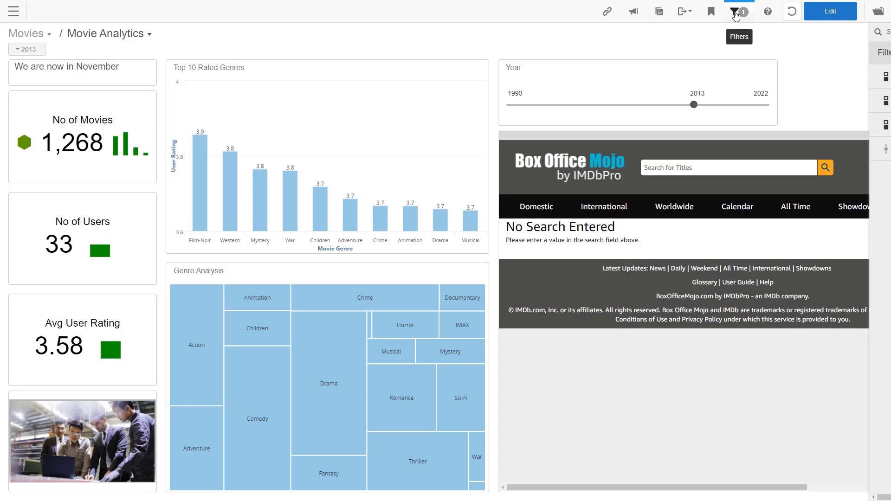
click(883, 151)
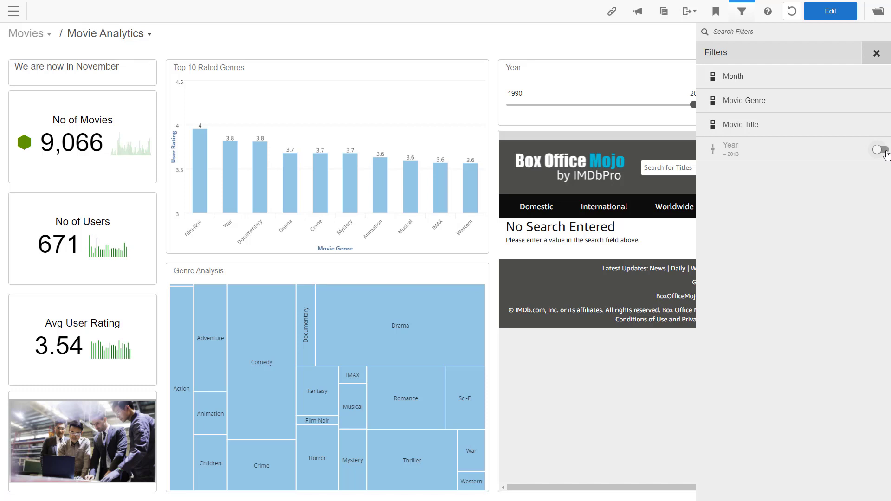
click(743, 12)
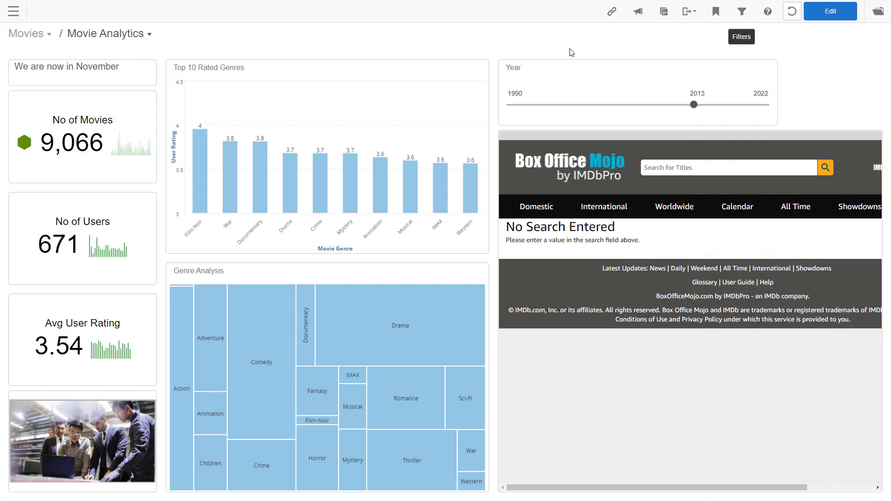
click(741, 13)
click(880, 149)
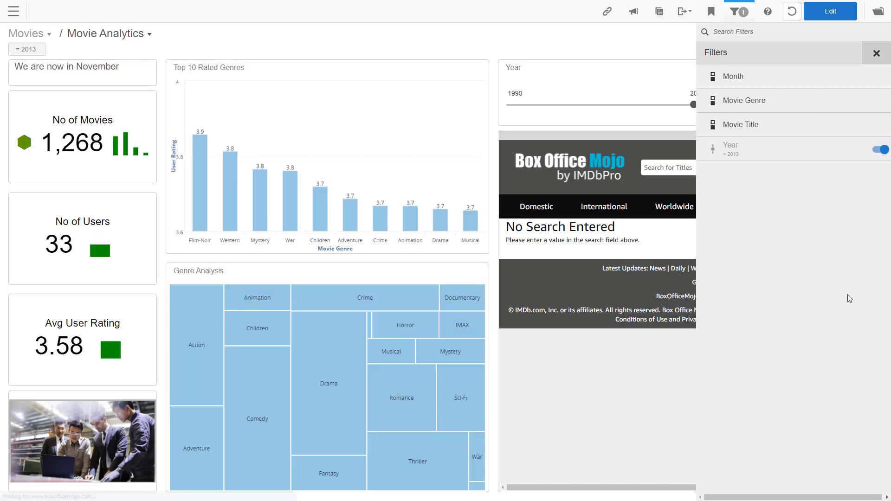
click(876, 53)
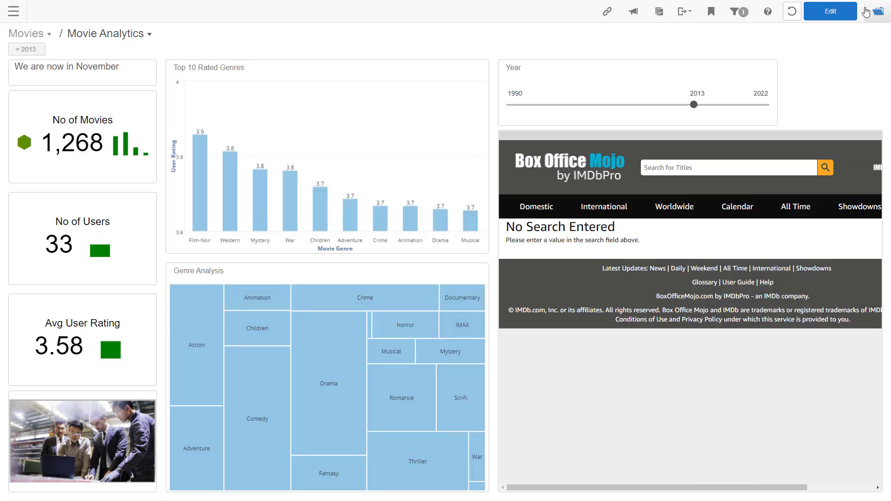
- Put the Movie Analytics dashboard in edit mode and open the management view of its filters
click(820, 15)
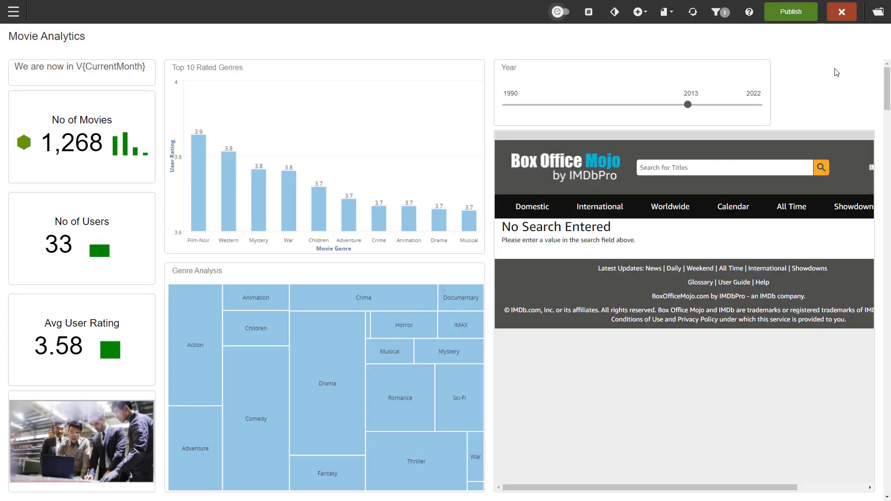
click(720, 13)
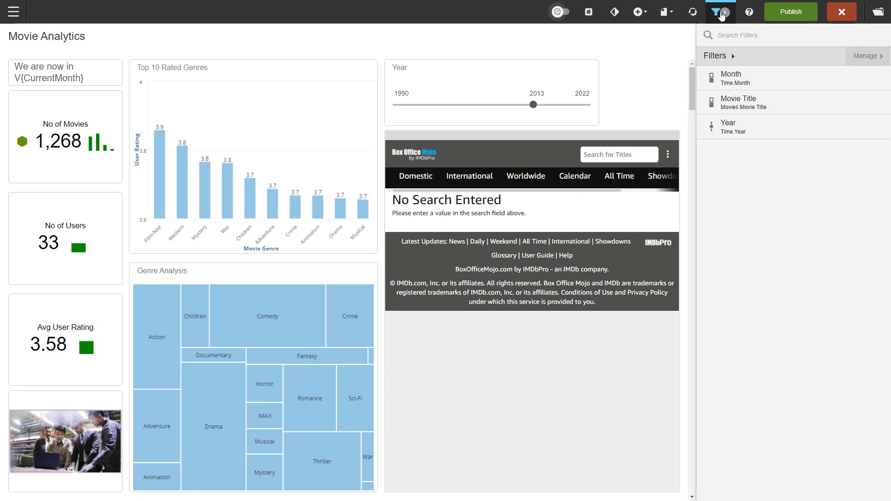
click(865, 56)
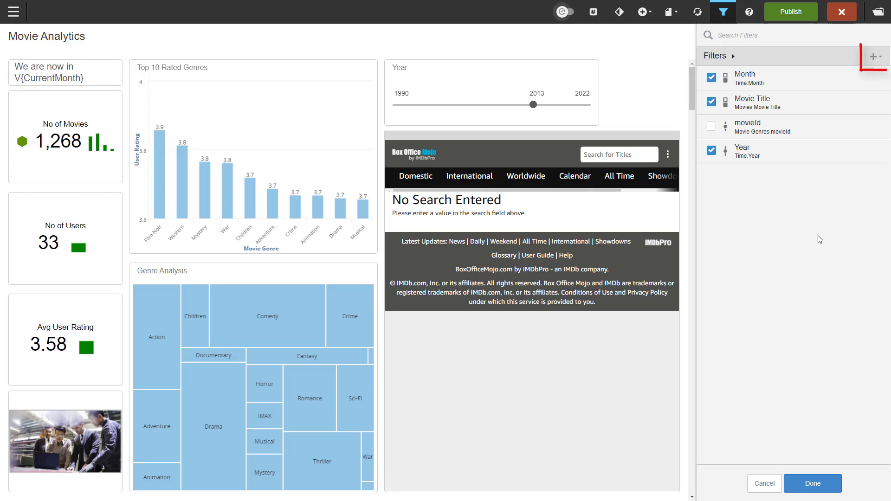
- Create a new filter on the Movie Genres.Movie Genre column and name it Movie Genre
click(875, 56)
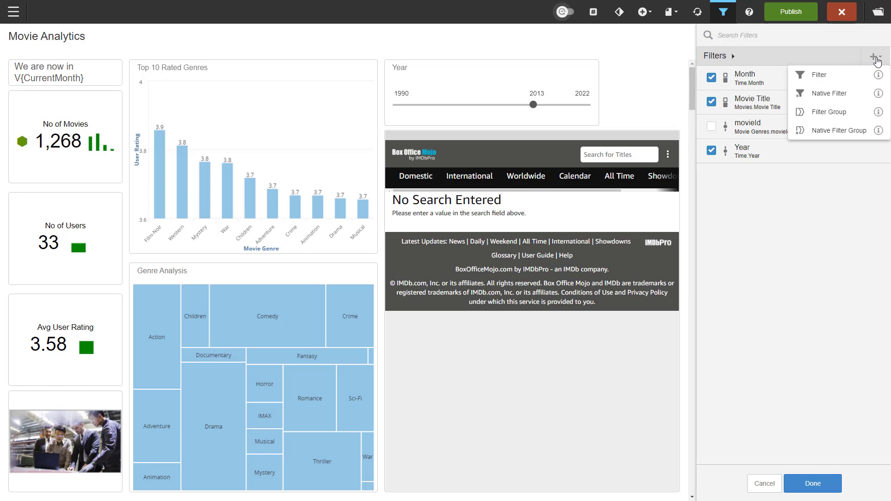
click(843, 76)
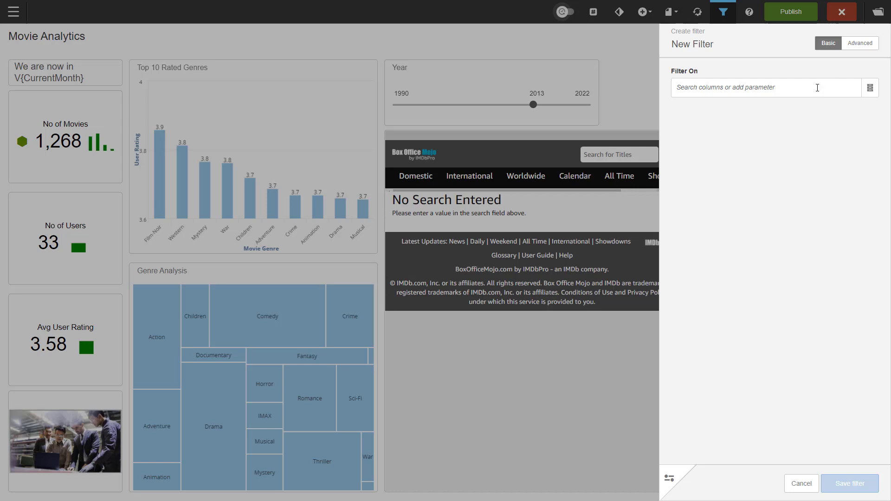
click(817, 87)
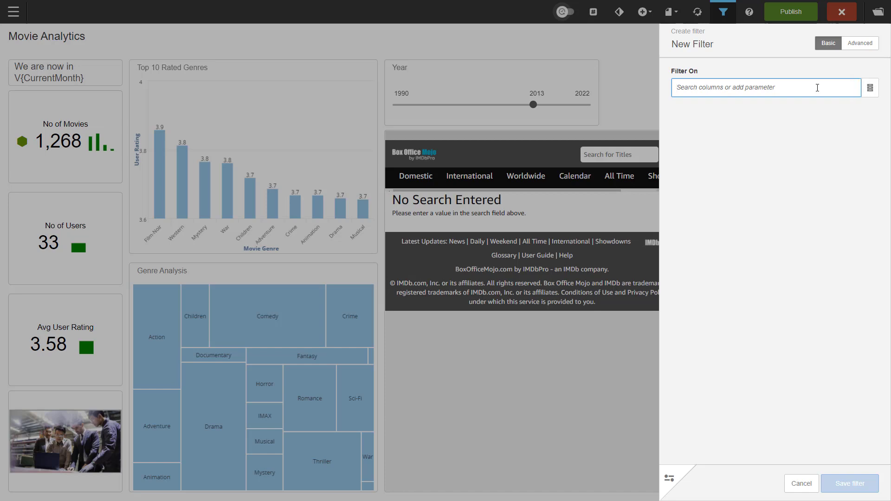
text(Movie)
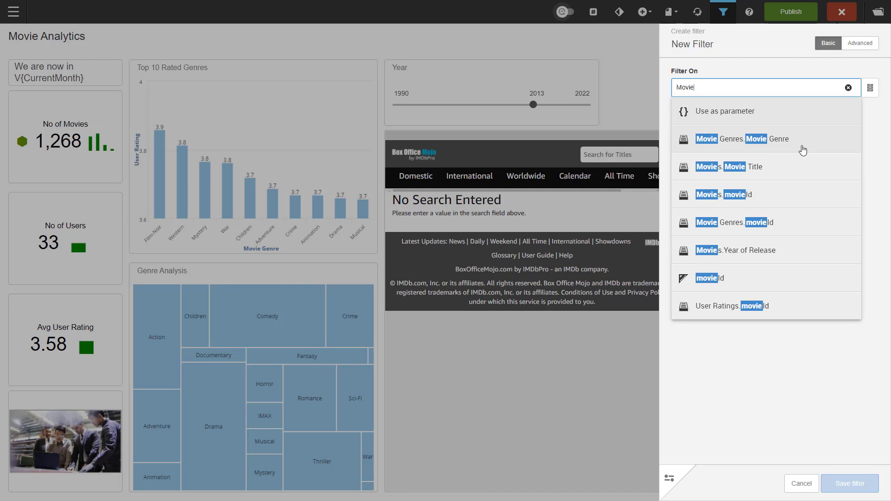
click(803, 149)
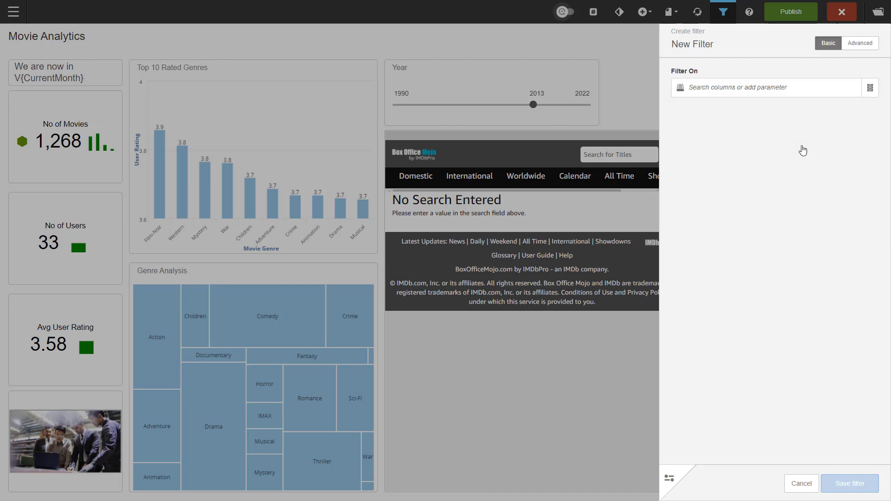
click(791, 44)
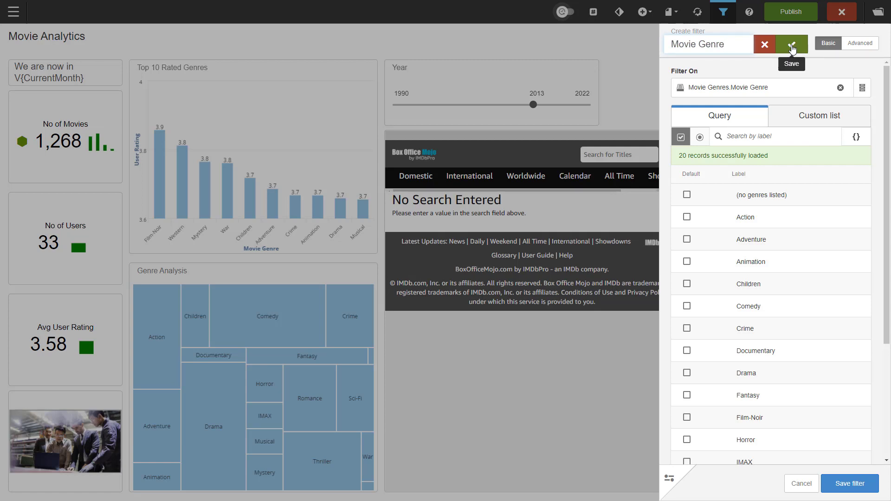
click(791, 46)
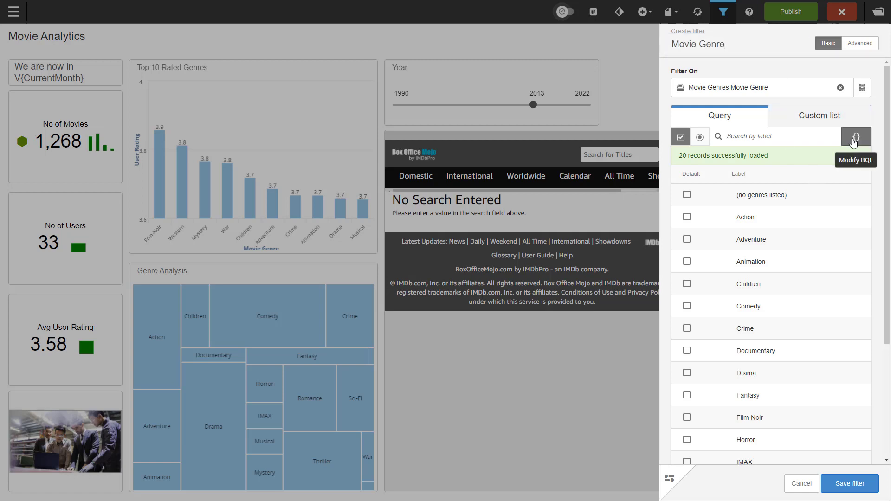
- Add WHERE [Movie Genres.Movie Genre] <> '(no genres listed)' before the ORDER BY clause in the filter's BQL query
click(856, 137)
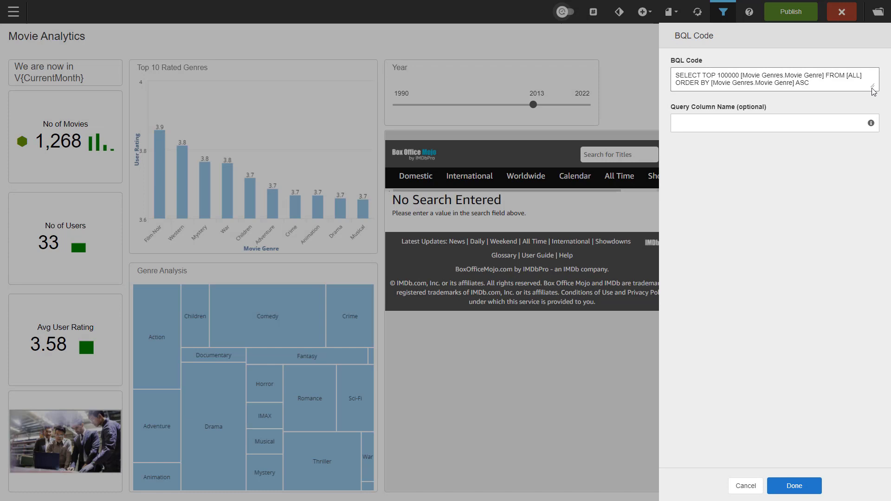
drag(872, 86, 873, 126)
click(872, 75)
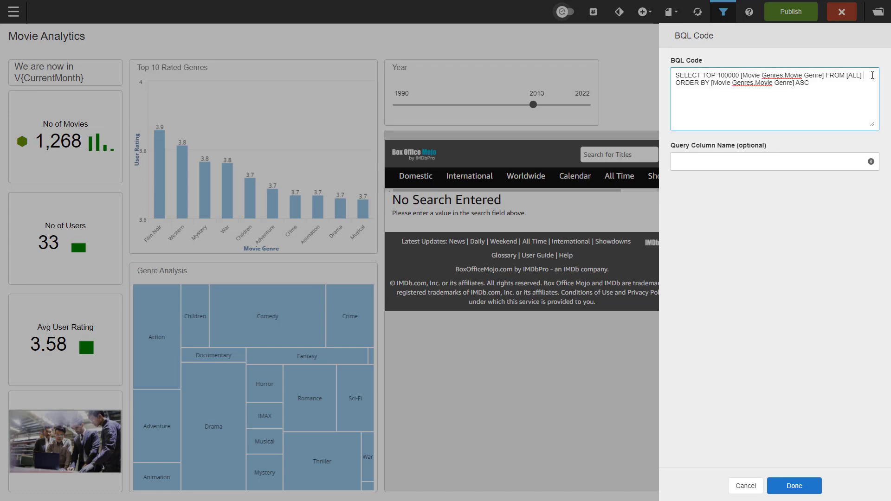
text(WHERE  [Movie Genres.Movie Genre] <> '(no genres listed)')
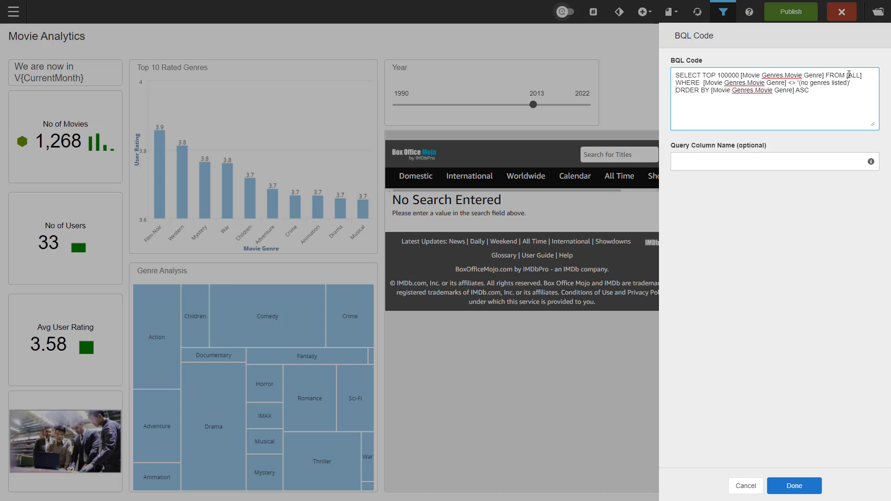
drag(860, 84, 676, 83)
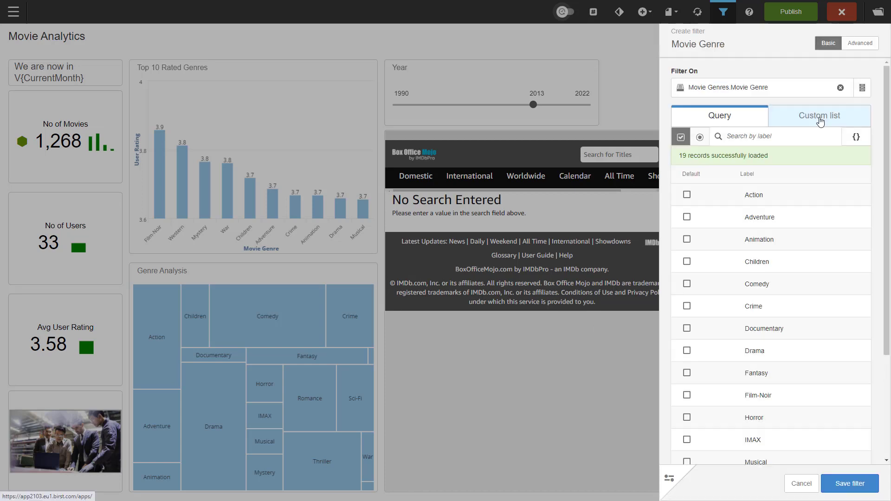
- Give the filter a custom list with labels A for Crime, B for Action and C for Drama, and save the filter
click(820, 117)
click(743, 176)
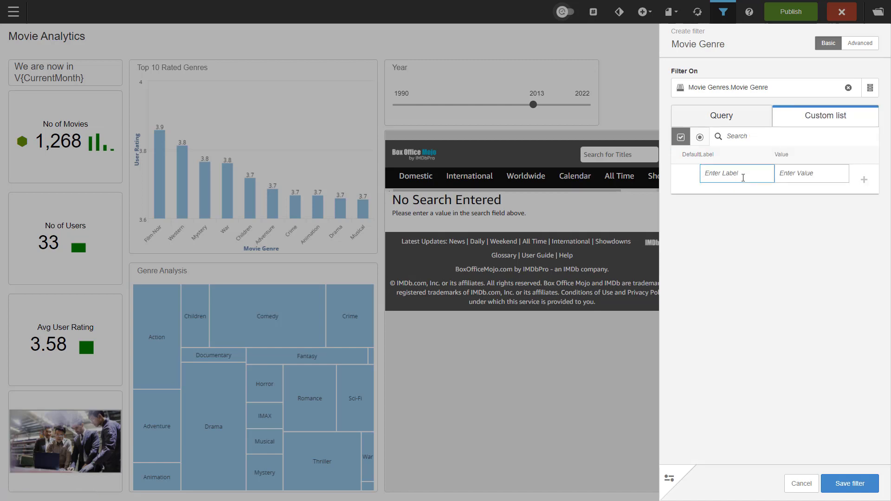
text(A)
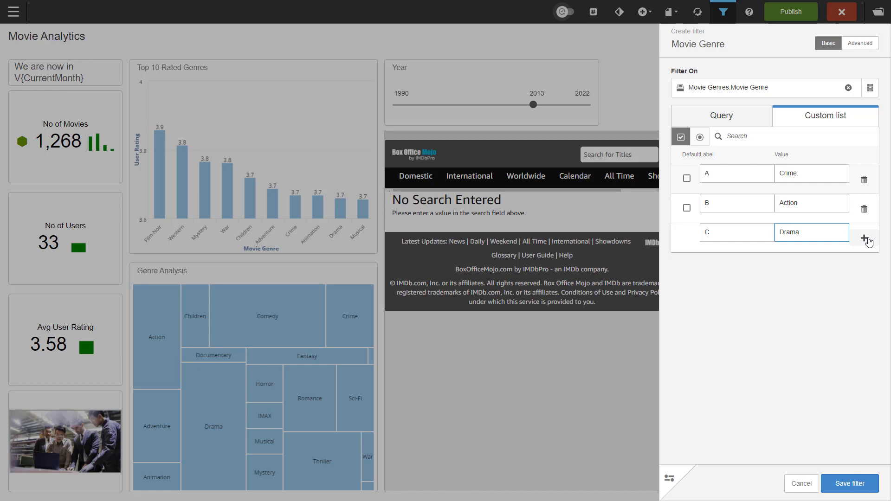
click(864, 238)
click(850, 484)
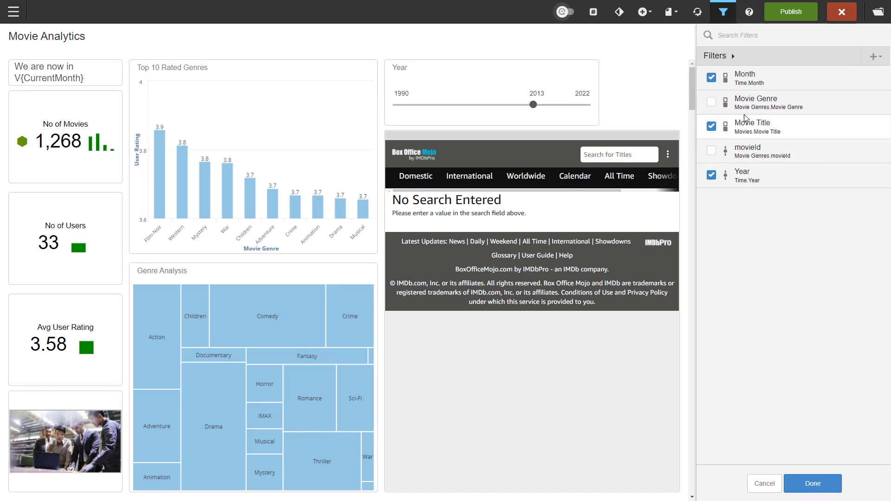
- Enable the Movie Genre filter on the dashboard and publish the dashboard
click(711, 101)
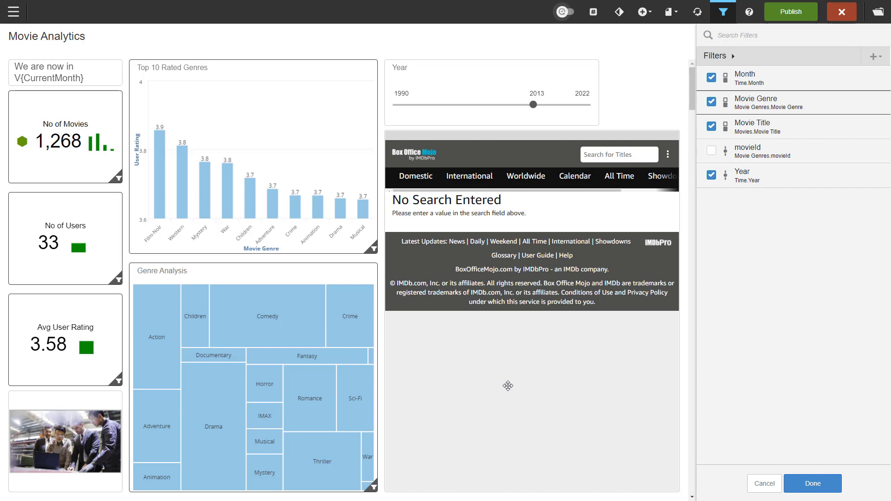
click(812, 482)
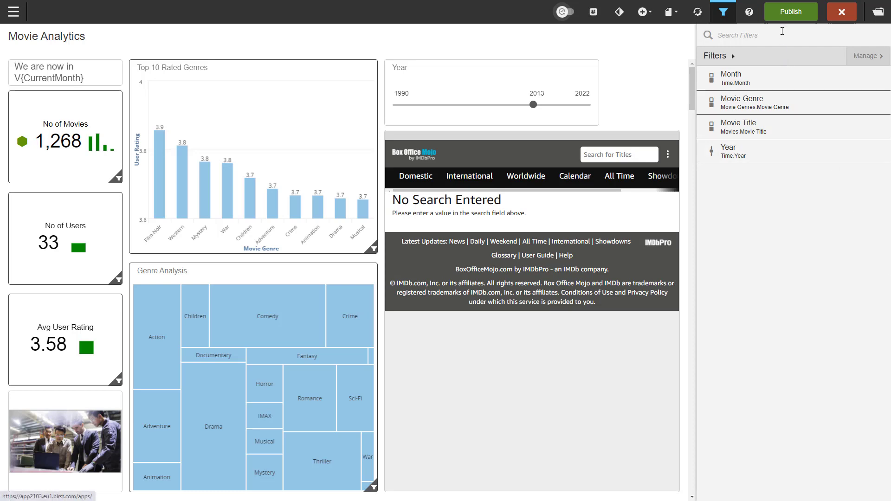
click(790, 20)
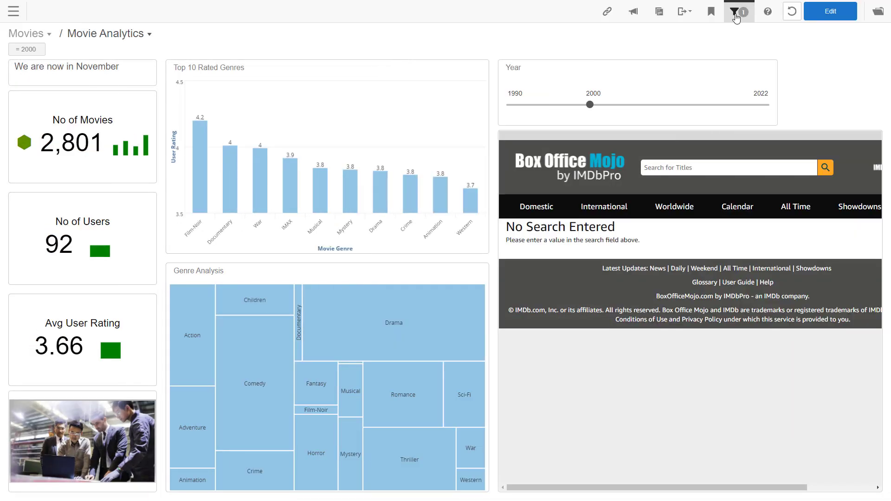
- Filter the dashboard by Movie Genre equal to B and apply the filter
click(735, 14)
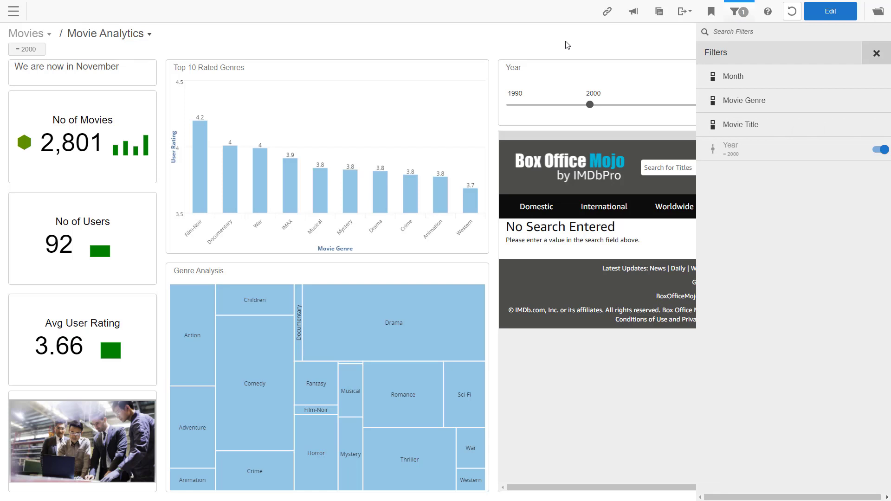
click(781, 99)
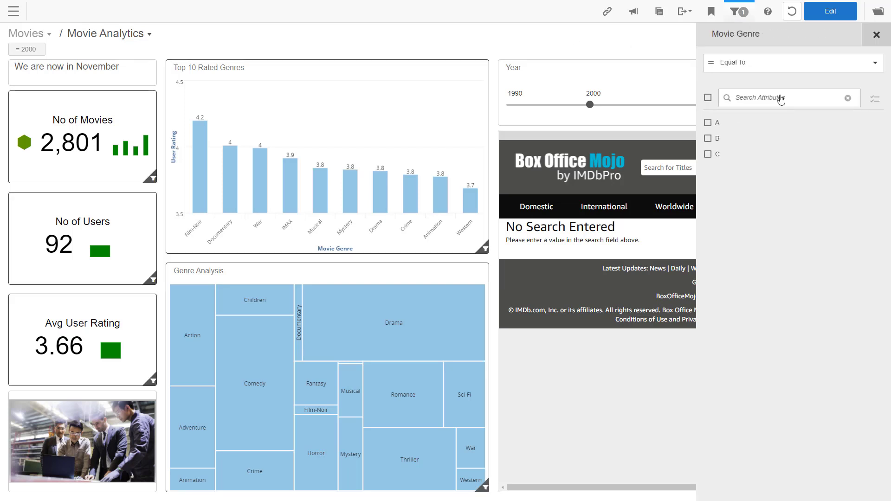
click(708, 139)
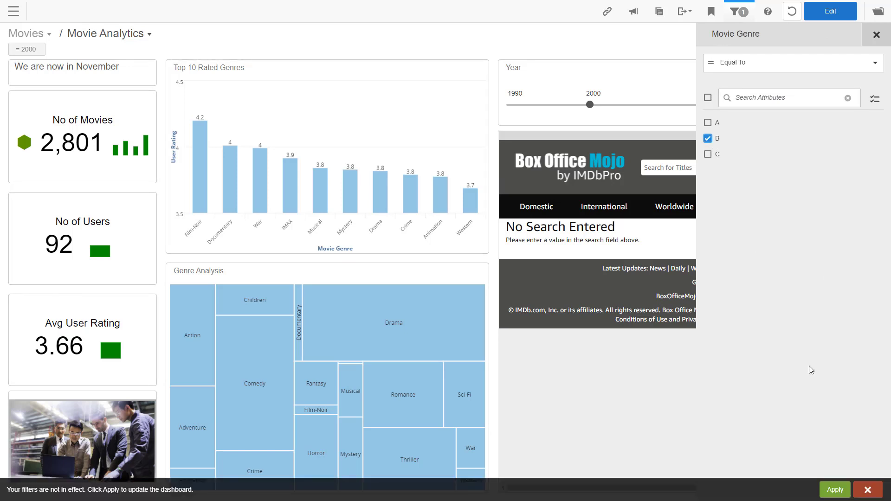
click(835, 490)
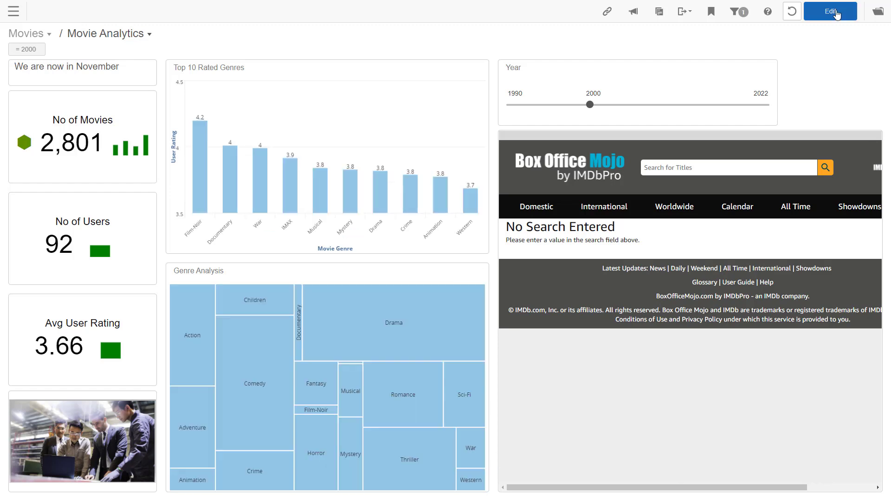
- Edit the dashboard's Movie Genre filter and switch its value source from the custom list to the query
click(836, 14)
click(716, 10)
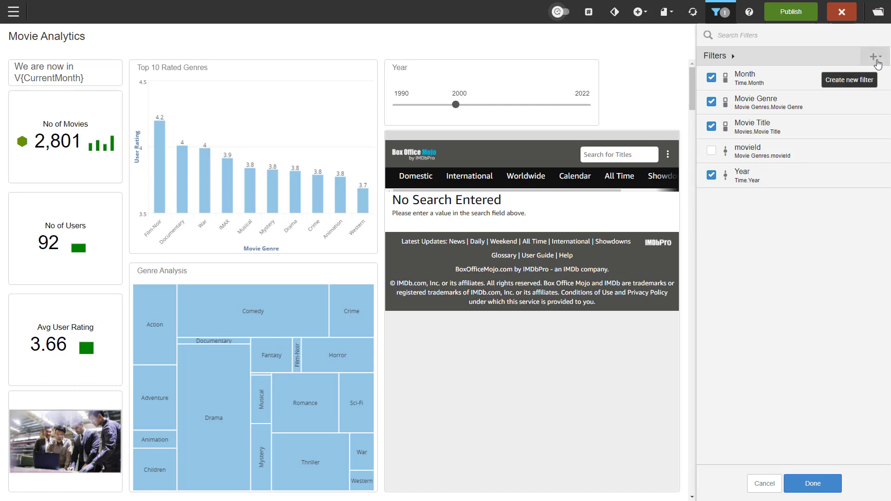
mouse_move(825, 106)
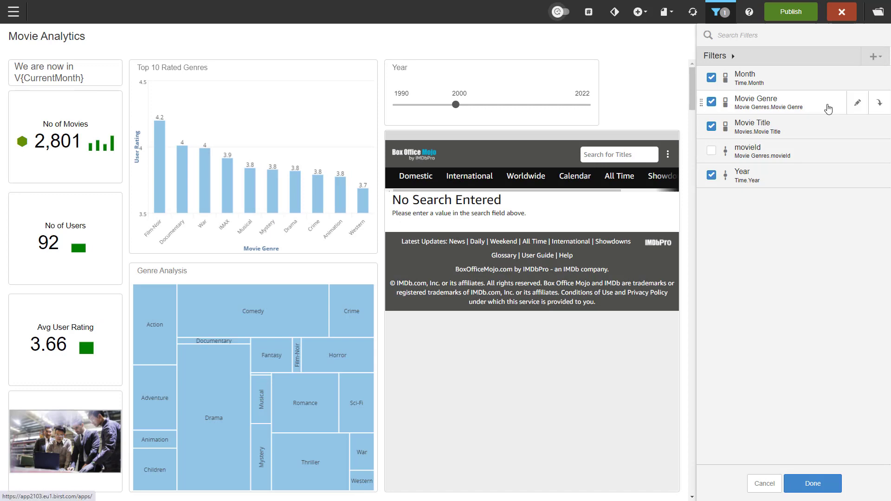
click(853, 105)
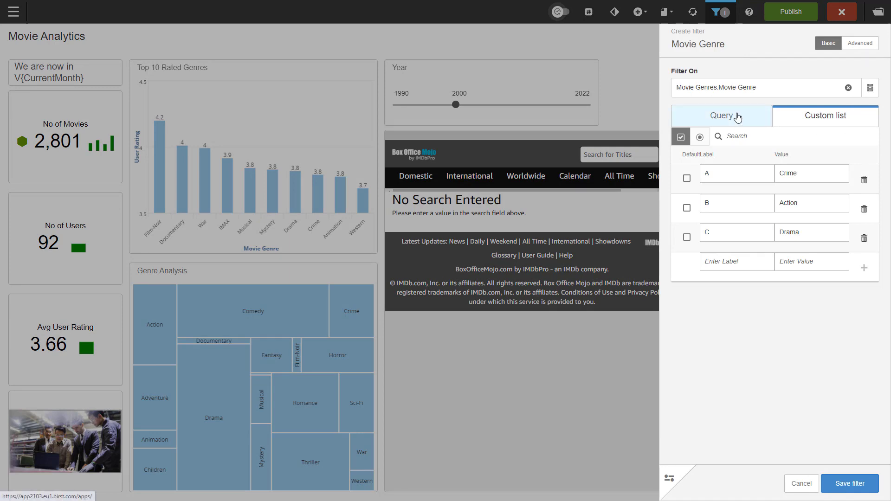
click(737, 117)
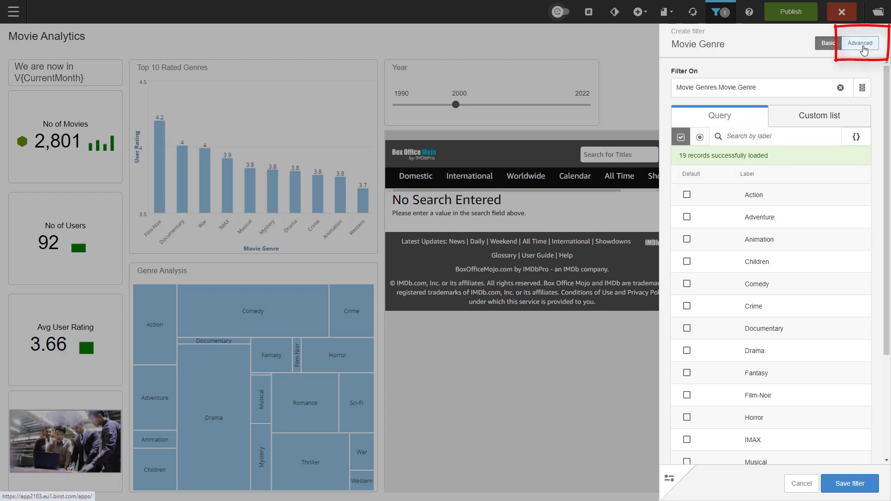
- Review the operator choices in the filter's advanced settings, keep Equal To and save the filter
click(861, 43)
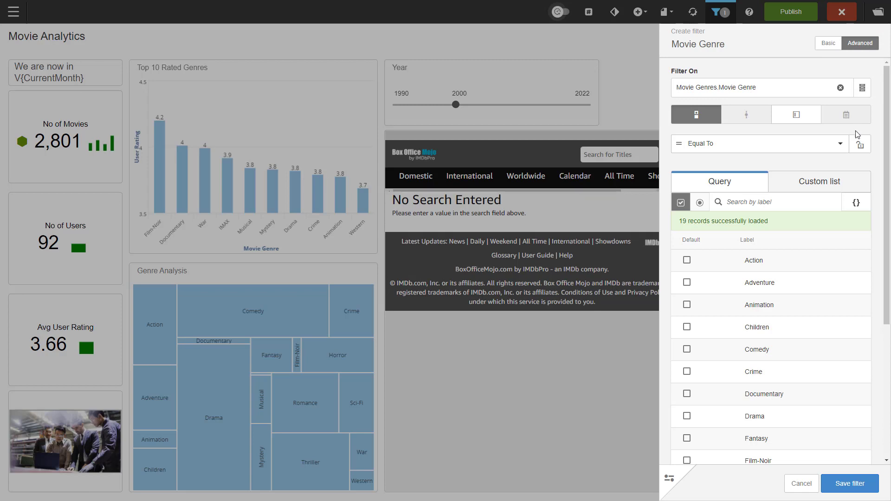
click(840, 144)
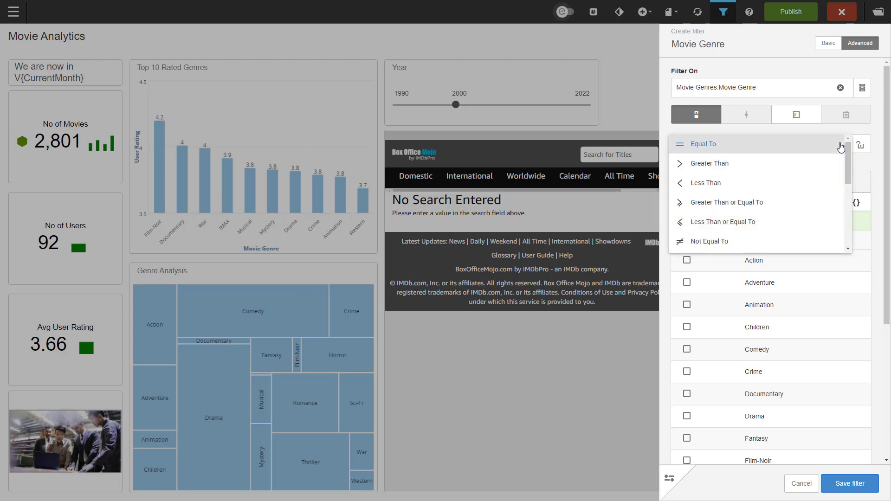
drag(848, 175, 863, 154)
click(761, 145)
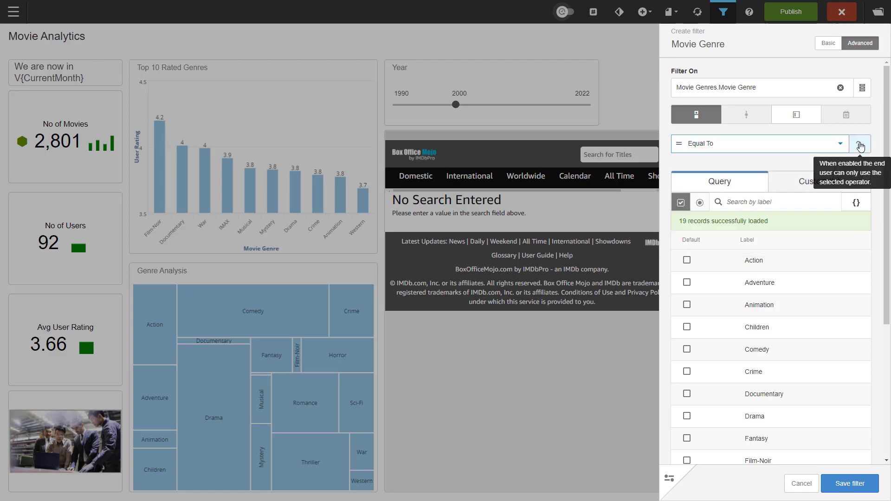
click(853, 487)
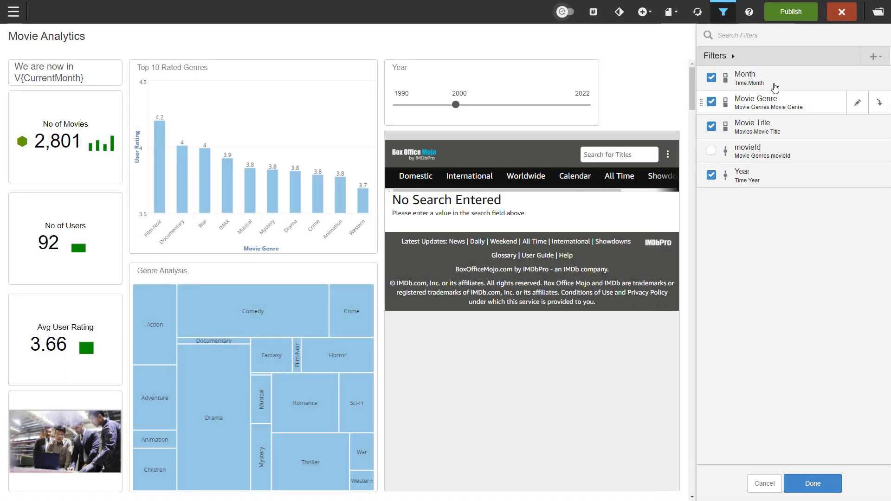
click(723, 12)
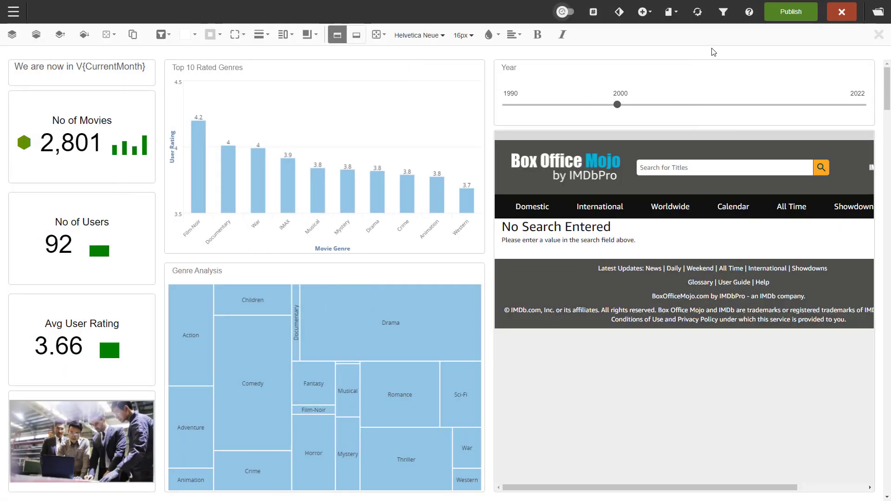
- Add an embedded filter to the dashboard and assign the Movie Genre filter to it
click(644, 15)
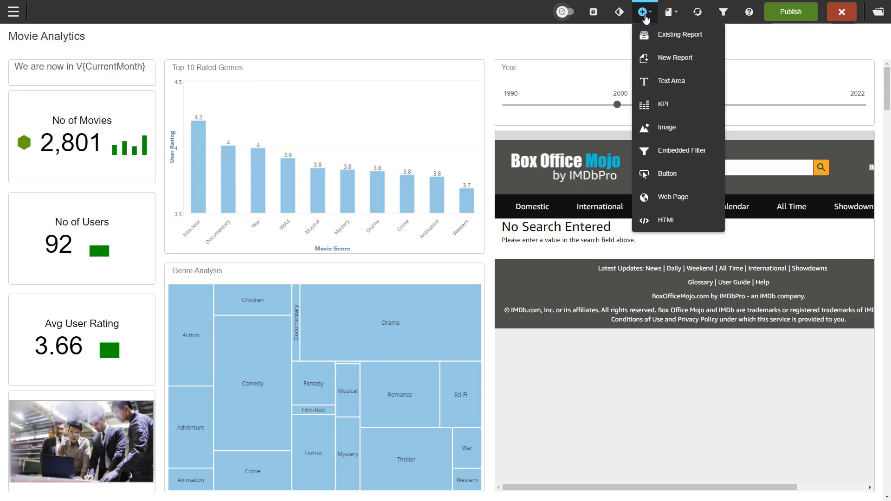
click(664, 151)
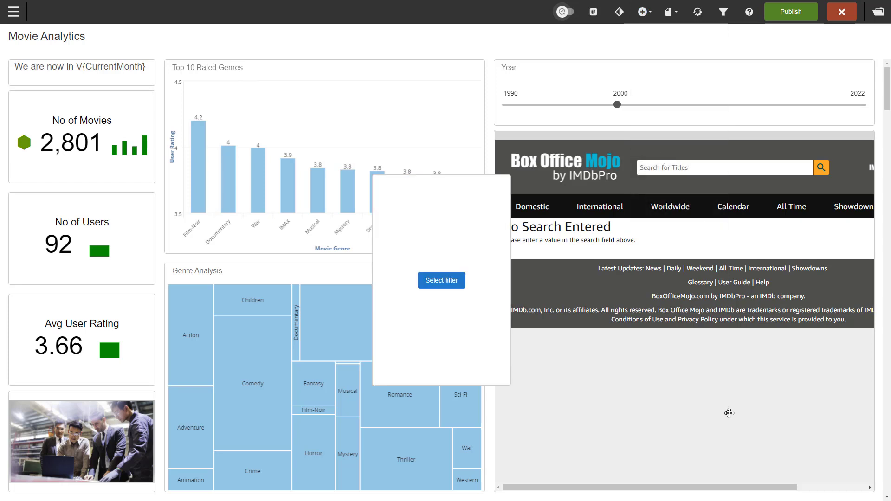
click(427, 289)
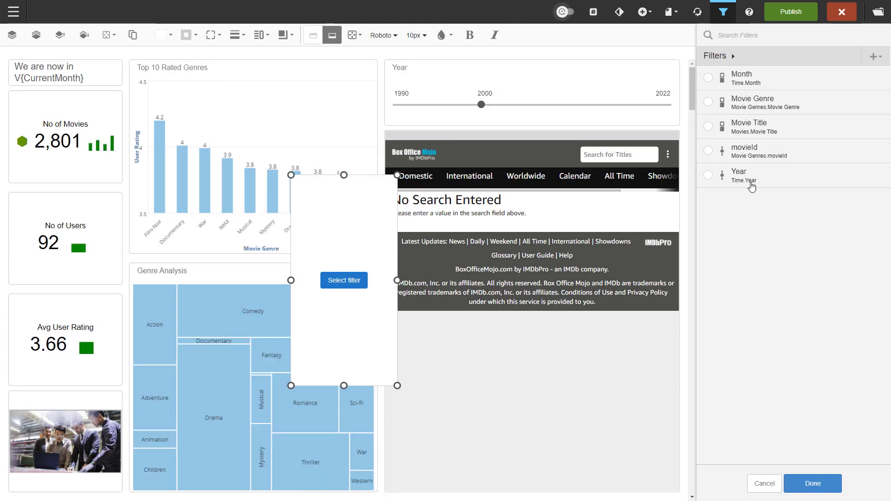
click(708, 102)
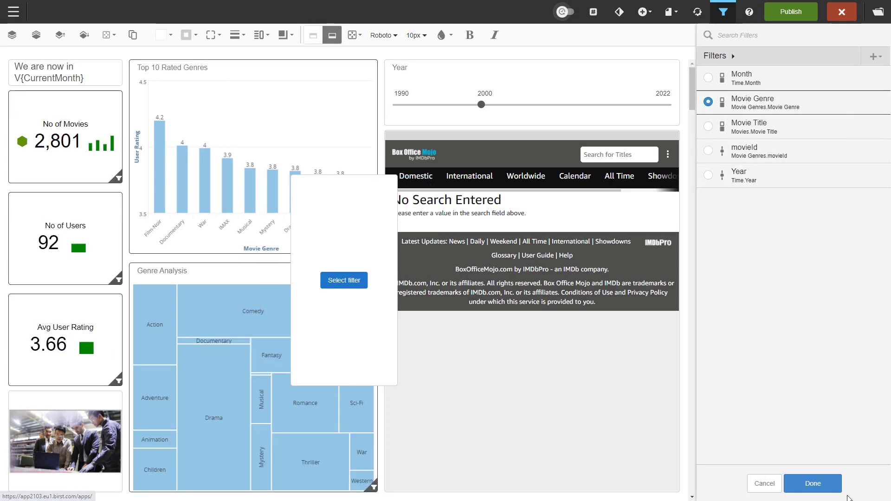
click(818, 484)
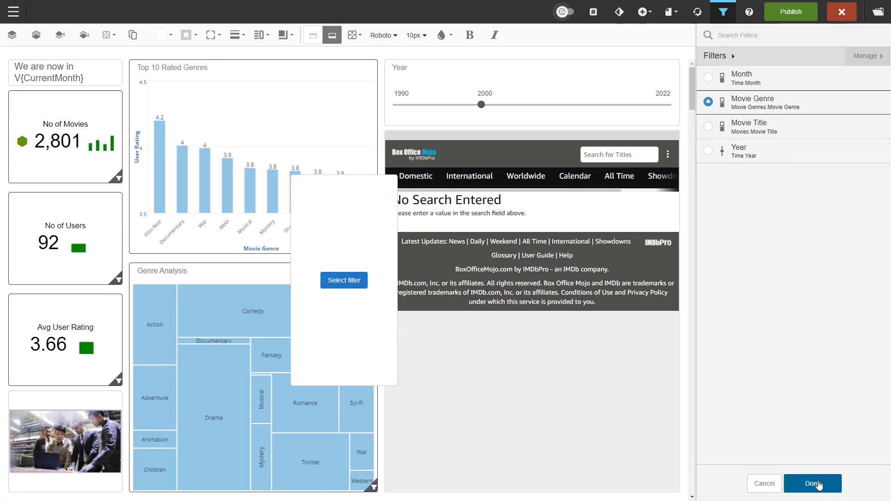
- Reduce the size of the Year slider and fit a shortened Movie Genre filter beside it above the web page
click(659, 79)
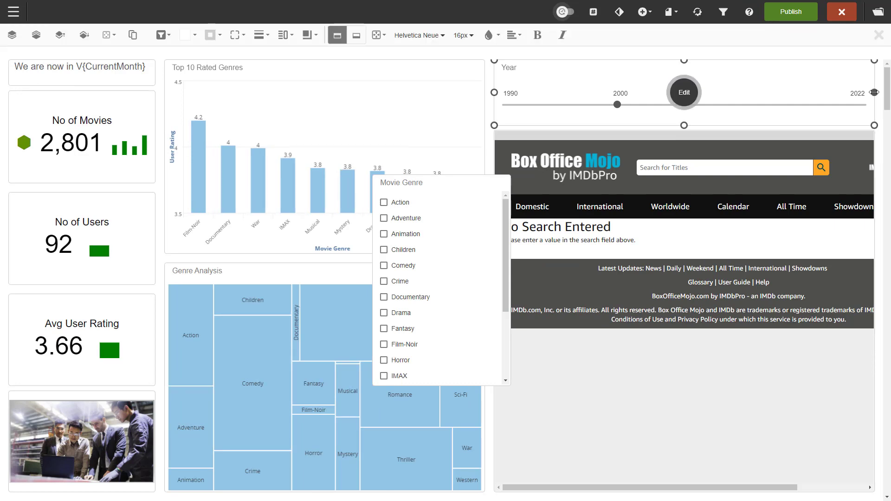
drag(867, 93, 719, 86)
click(468, 203)
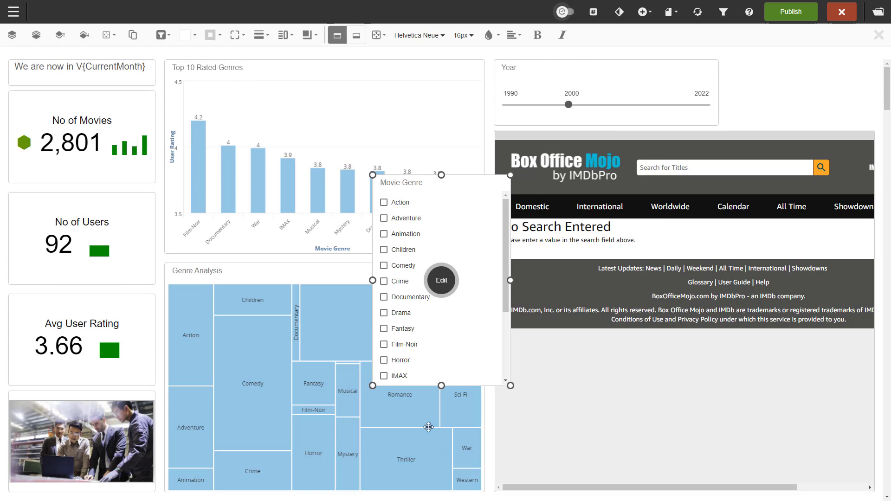
drag(441, 386, 447, 242)
drag(480, 192, 805, 86)
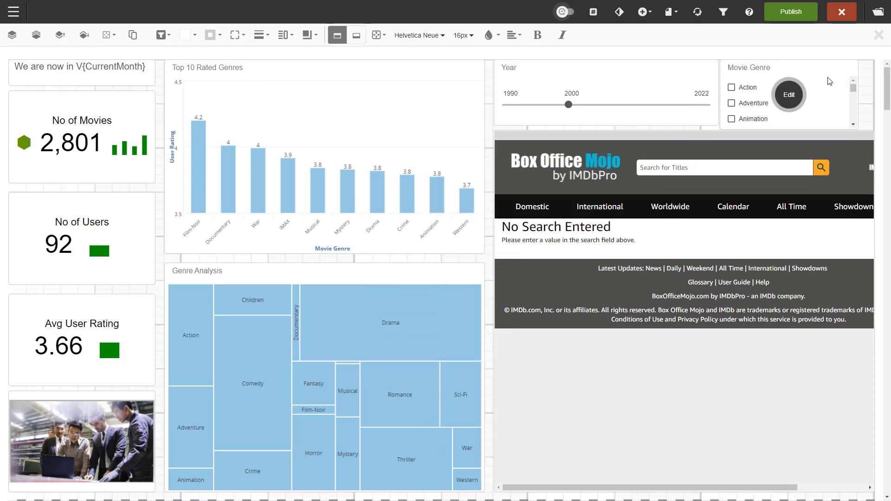
drag(606, 124, 606, 120)
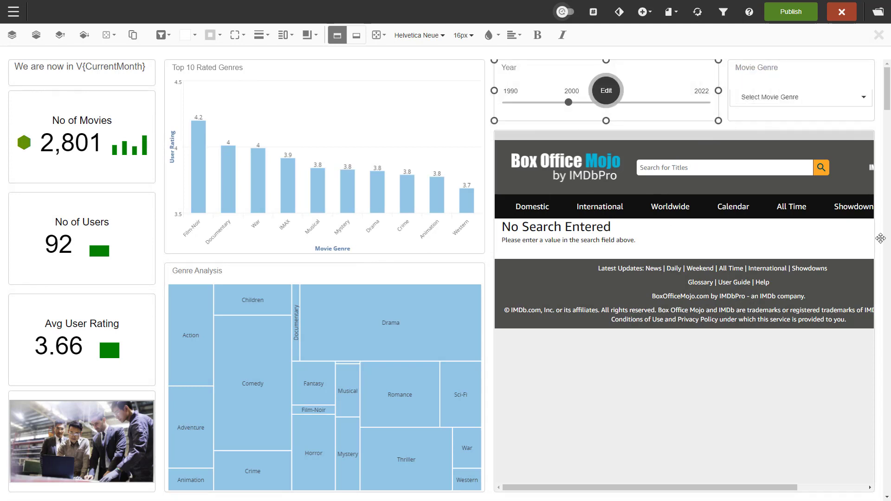
- Open the filter display options for the embedded Movie Genre filter, and delete that dashlet from the dashboard
click(833, 74)
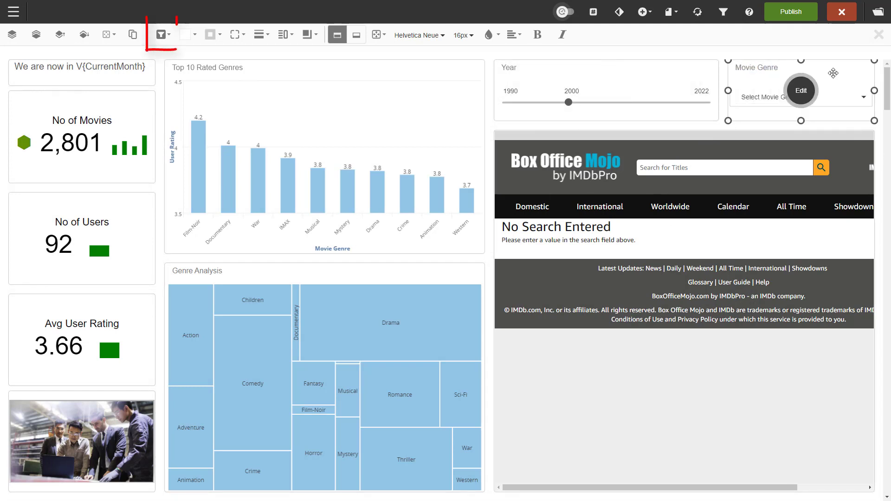
click(170, 38)
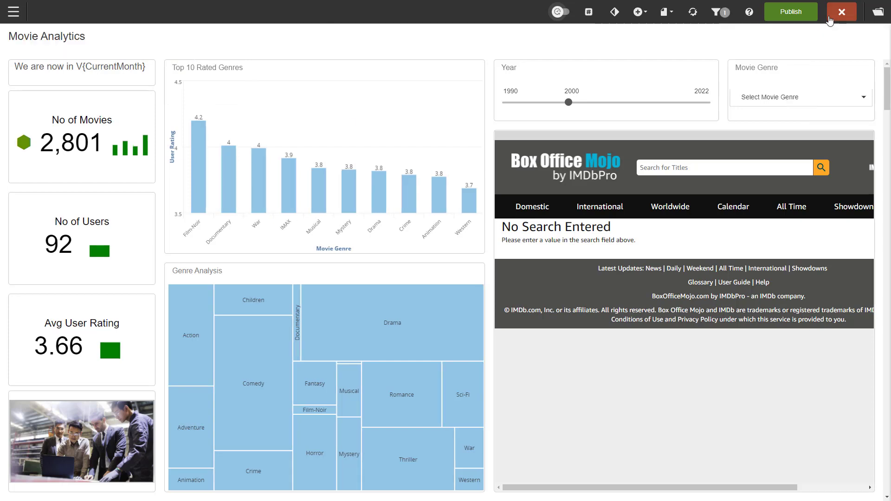
click(795, 79)
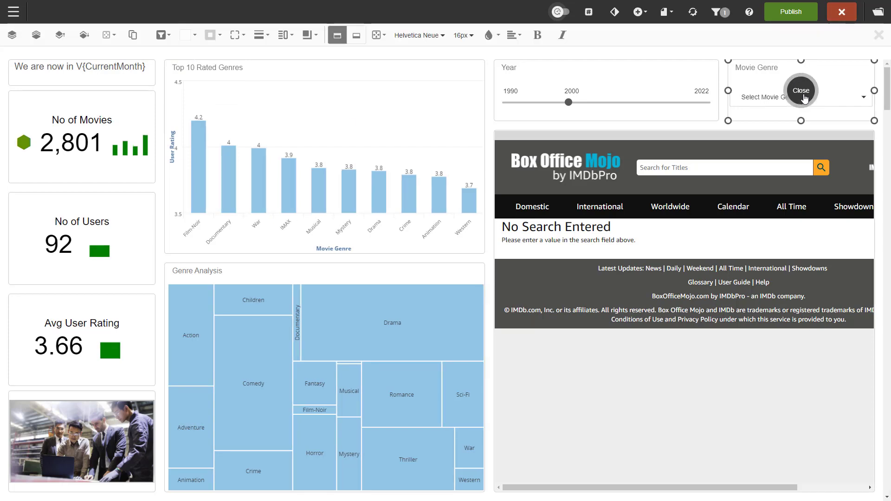
click(801, 97)
click(831, 87)
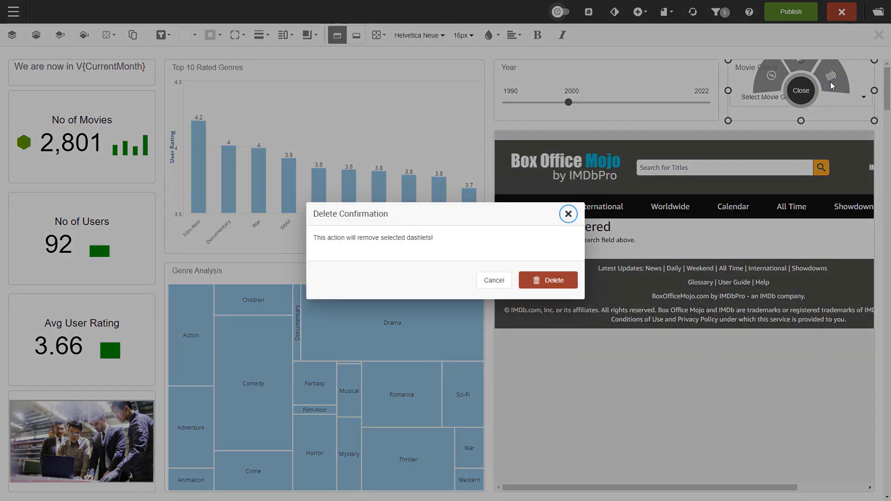
click(558, 281)
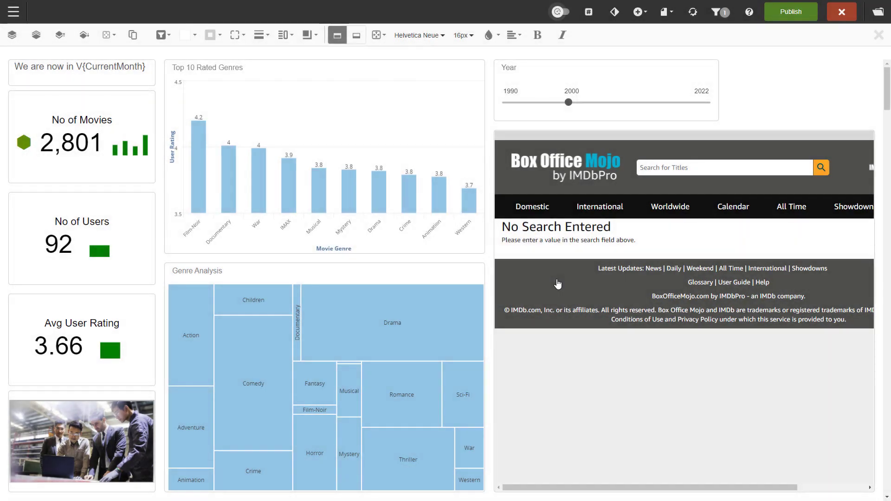
- Create a native filter group with Movie Genre as the parent and Movie Title nested beneath it
click(715, 14)
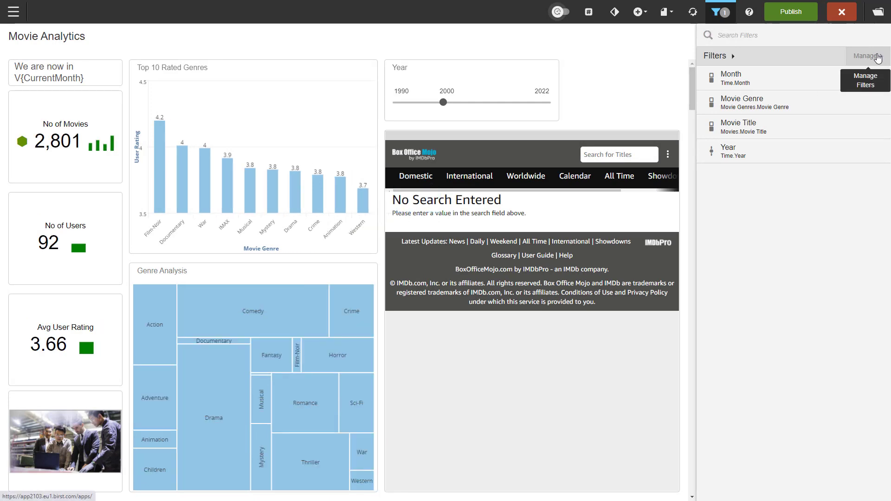
click(877, 57)
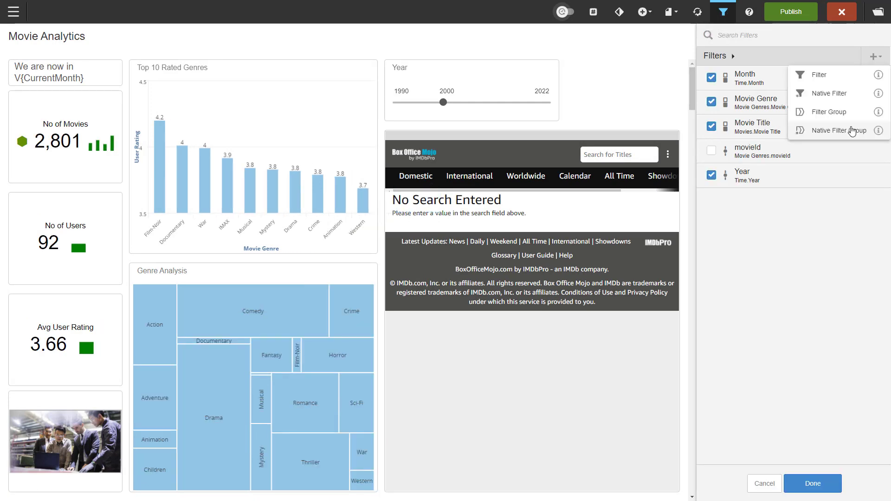
click(852, 131)
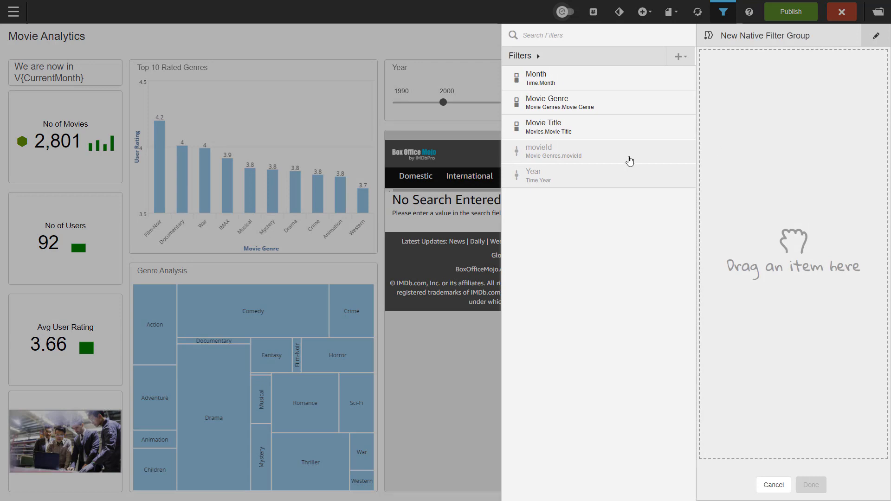
drag(563, 102, 761, 78)
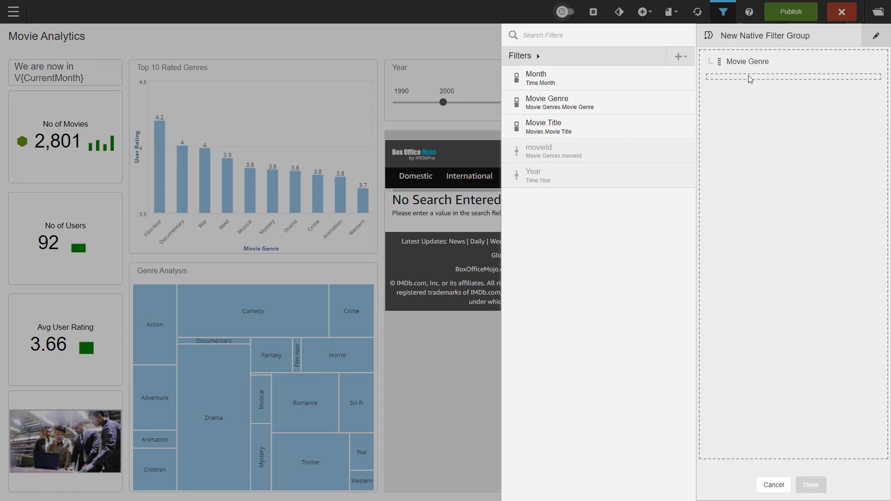
drag(565, 133, 739, 78)
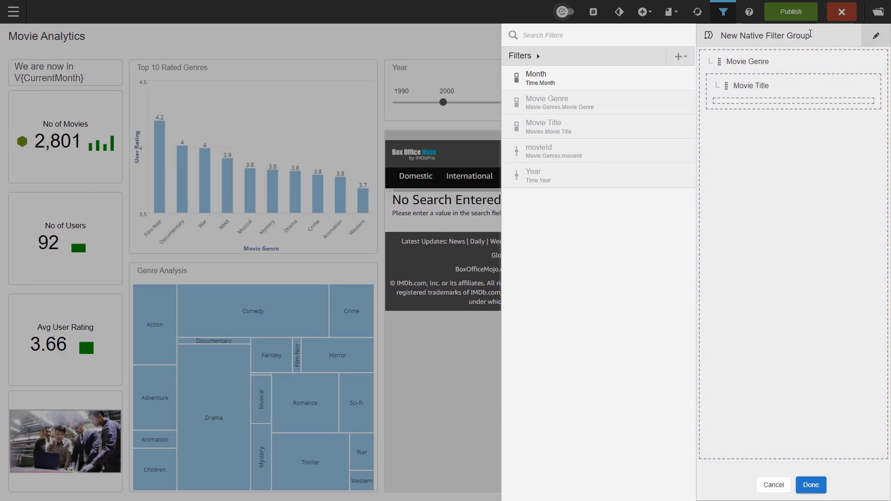
- Name the native filter group Genre to Title and save it
click(770, 32)
text(Genre to Title)
key(Return)
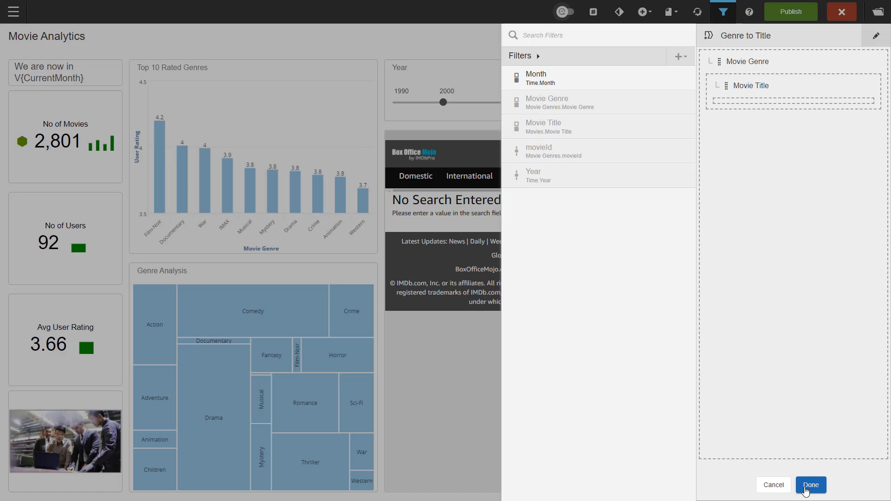
click(805, 488)
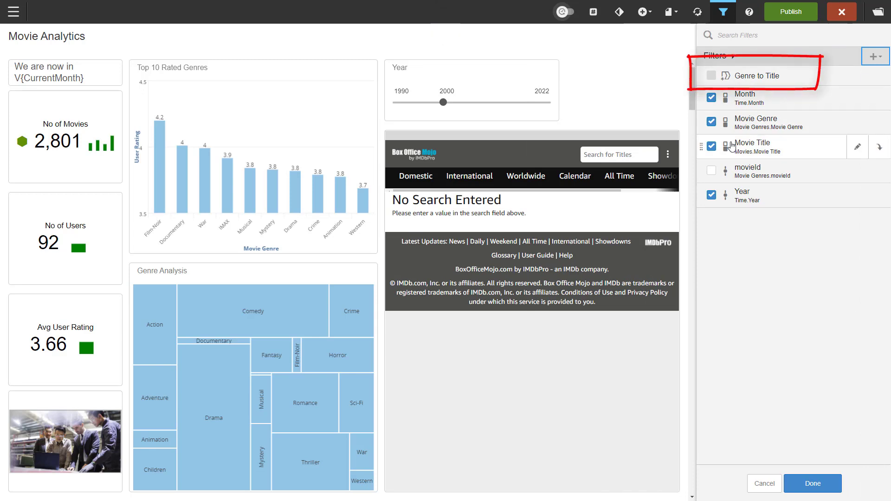
- Disable the separate Movie Title and Movie Genre filters, enable the Genre to Title group instead, and save the filter selection
click(711, 146)
click(711, 122)
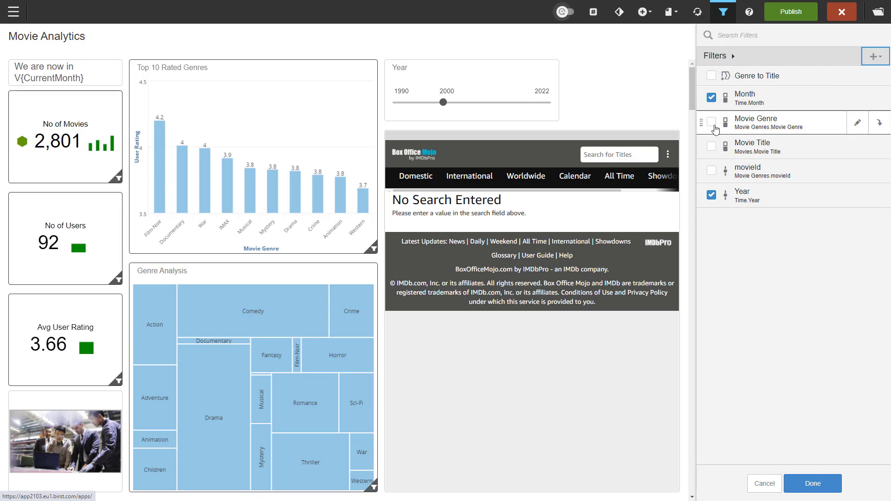
click(712, 77)
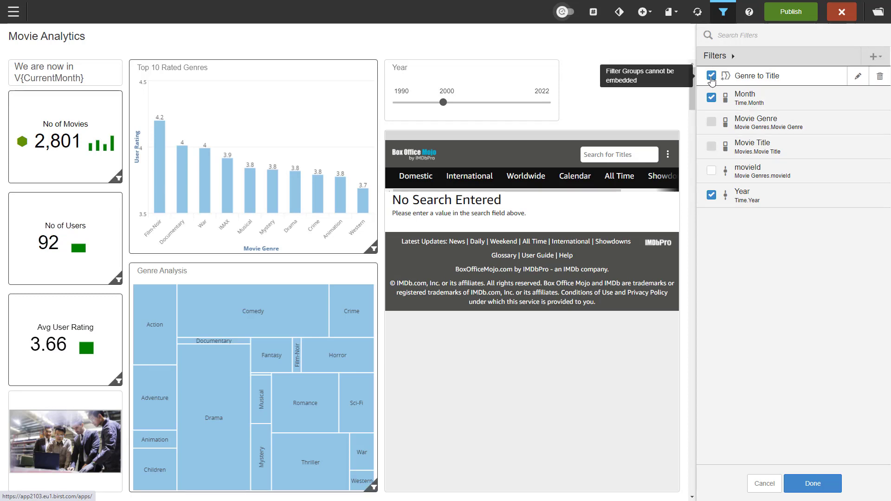
click(812, 483)
- In the published dashboard's Genre to Title filter group, select Musical as the Movie Genre
click(738, 12)
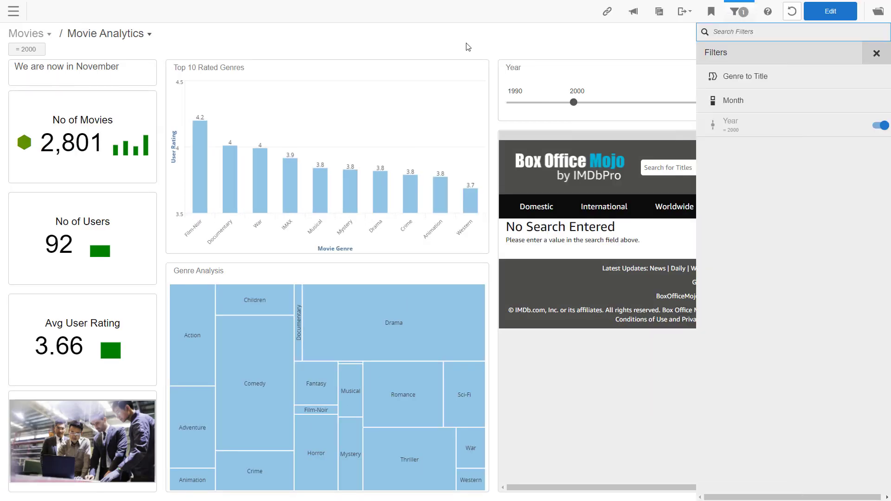
click(768, 75)
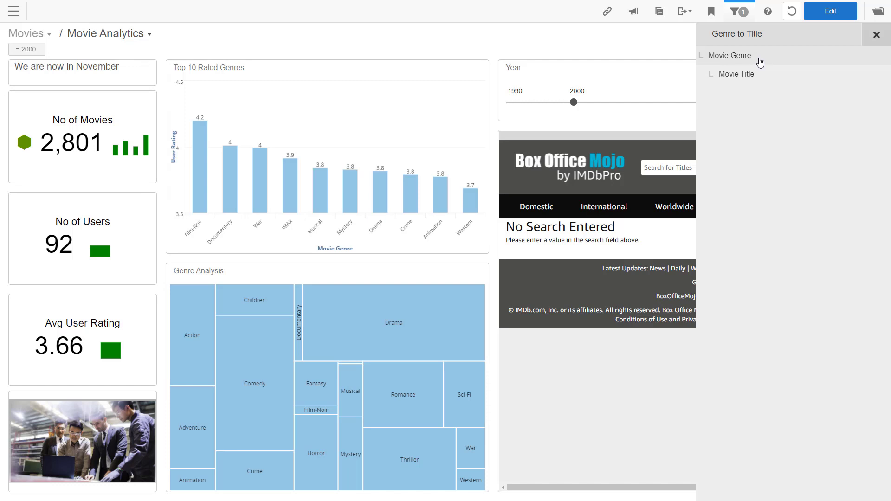
click(759, 62)
click(721, 313)
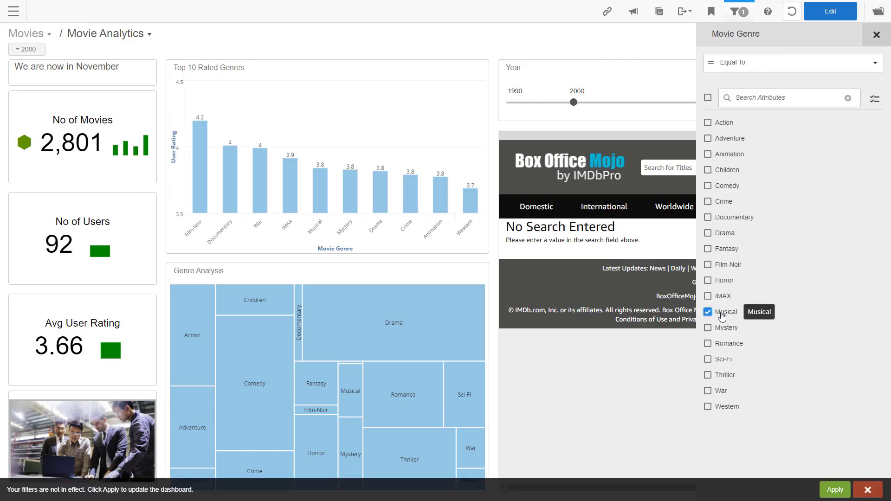
click(875, 35)
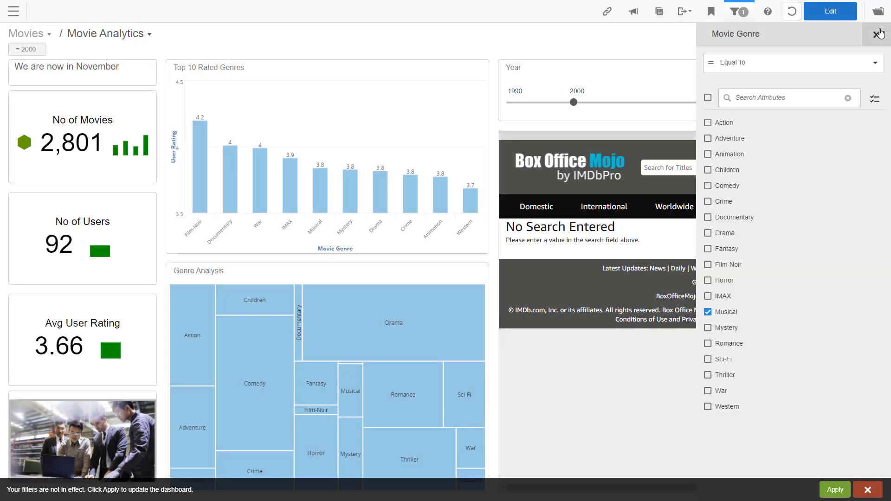
- Filter Movie Title to Alice in Wonderland, All That Jazz and All Tomorrow's Parties, and apply the filters to the dashboard
click(756, 74)
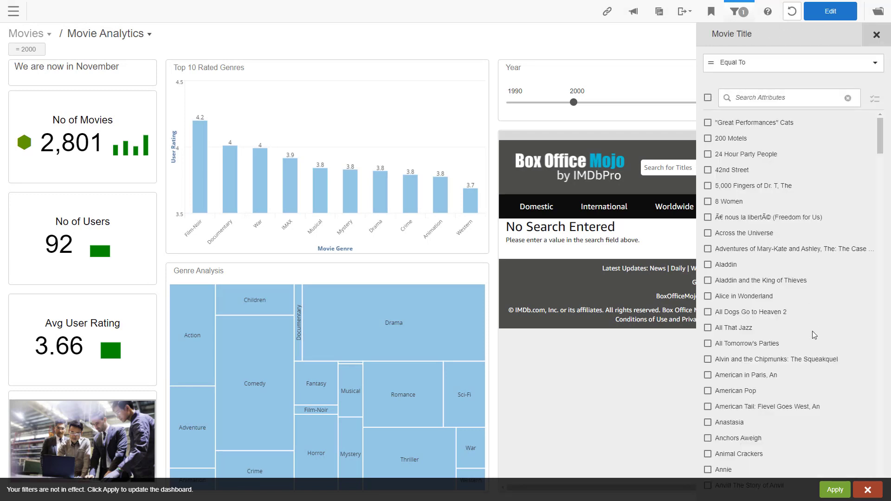
click(744, 296)
click(708, 327)
click(707, 343)
click(836, 489)
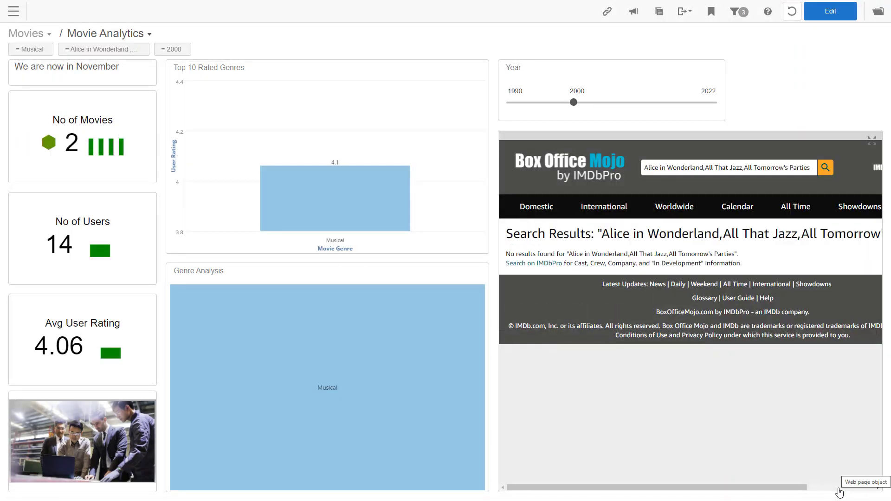
- Switch to the Movie Details dashboard, put it in edit mode and open the management list of its filters
click(95, 36)
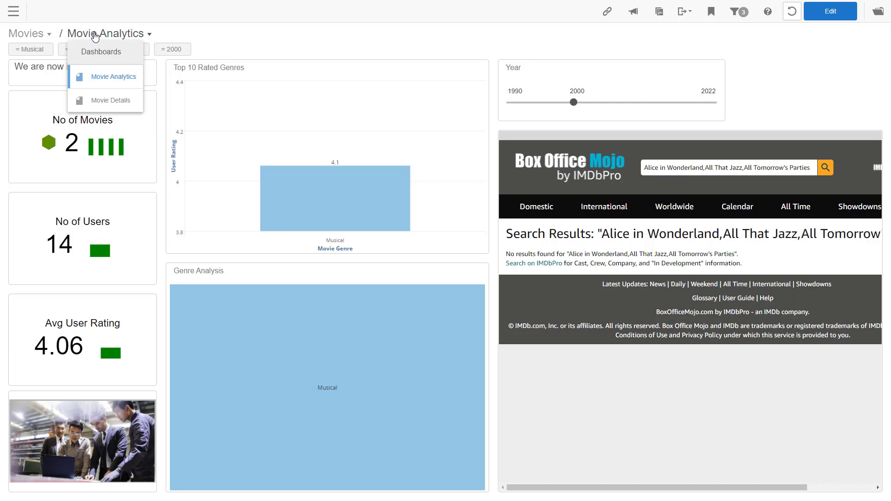
click(98, 109)
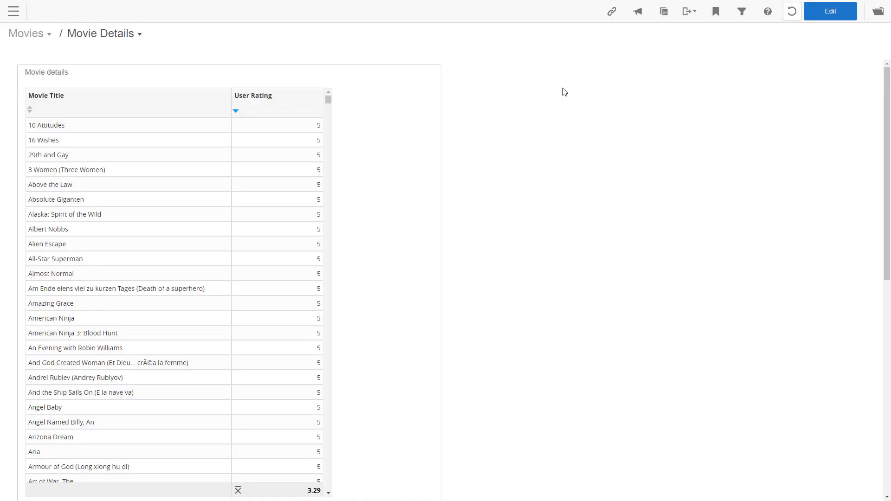
click(821, 14)
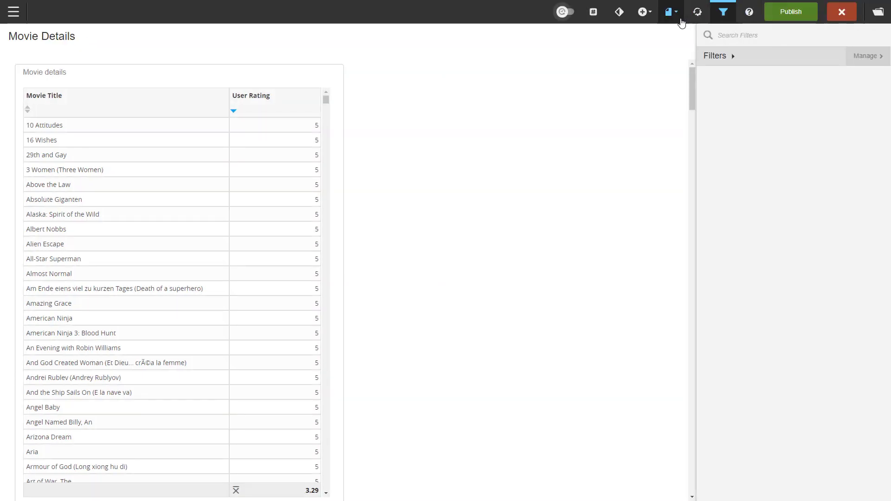
click(876, 56)
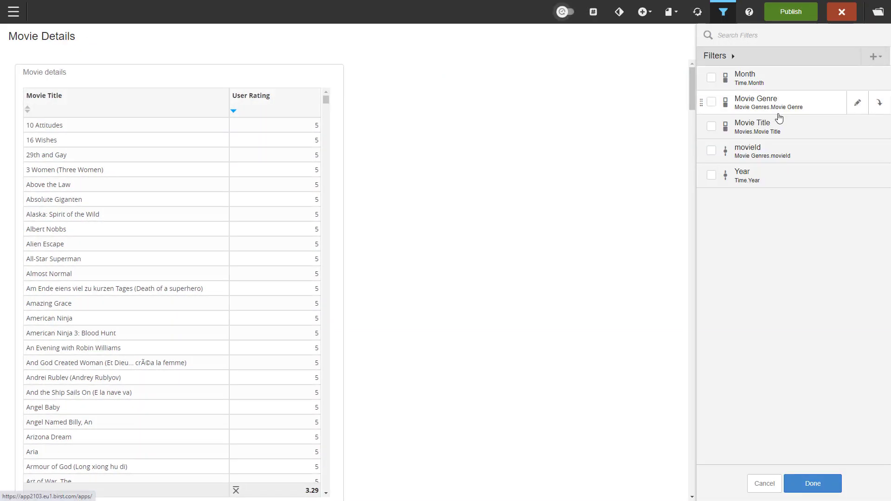